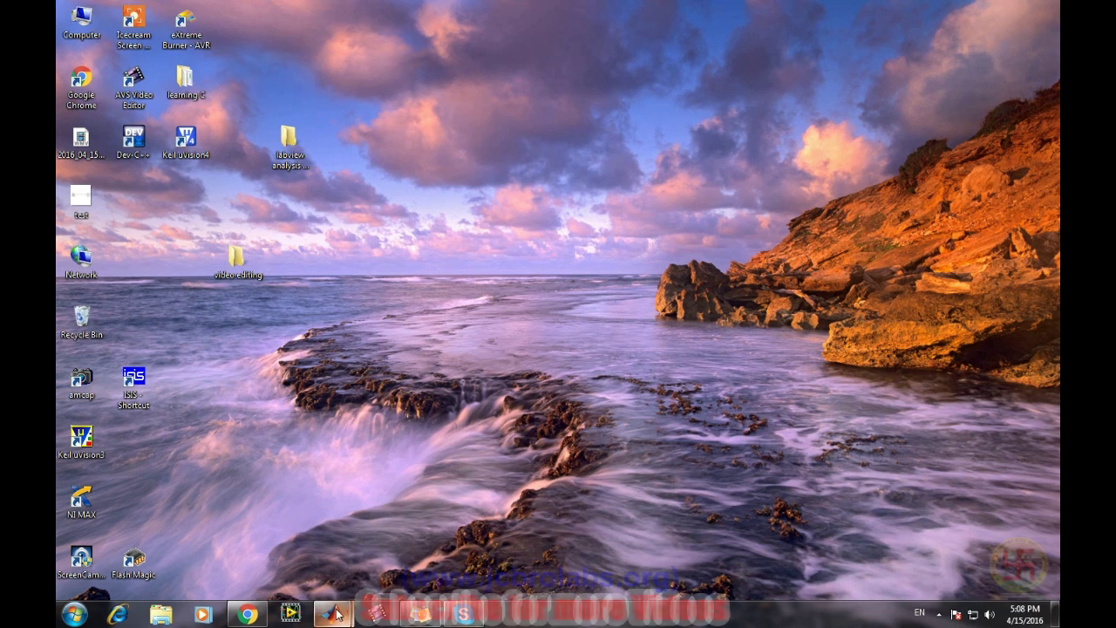
- Launch Simulink from the MATLAB Command Window and start a new blank model
mouse_move(337, 614)
left_click(310, 548)
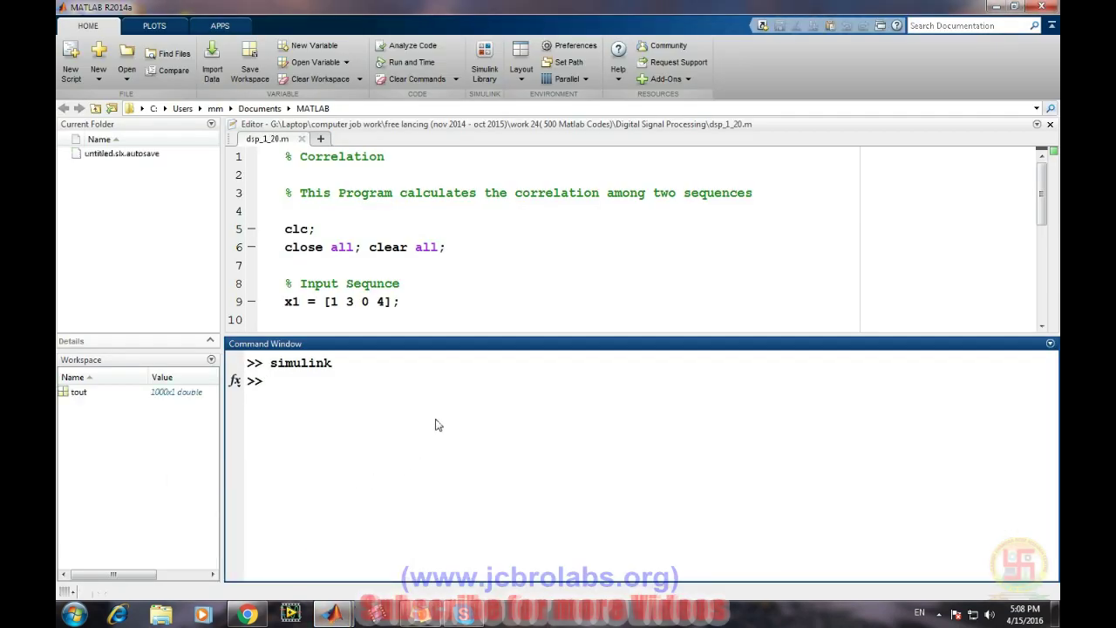
type("si")
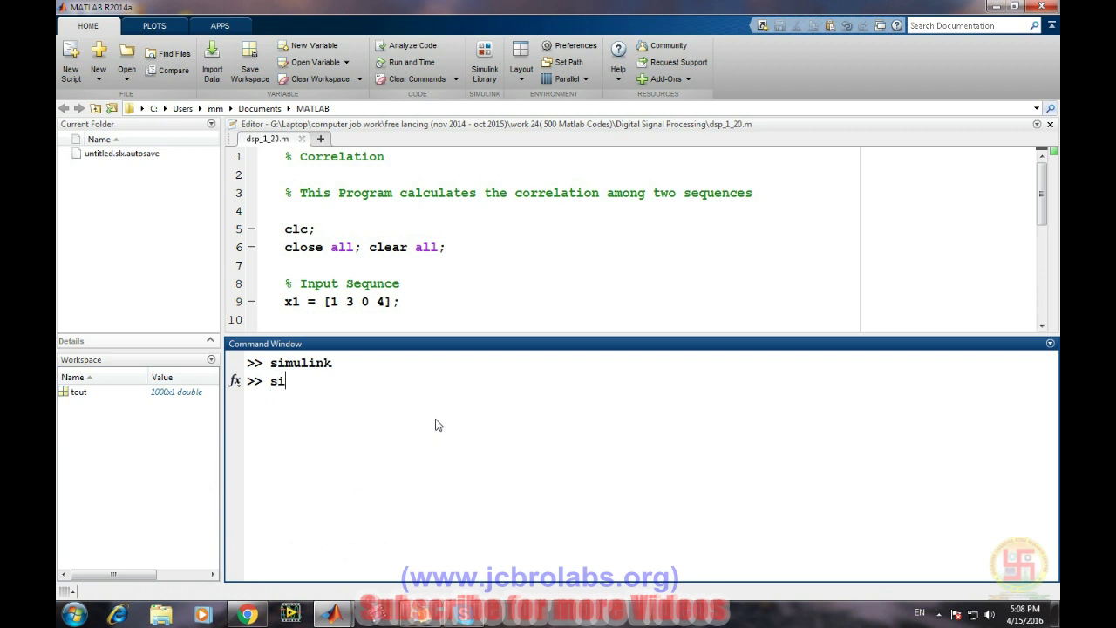
type("mulink")
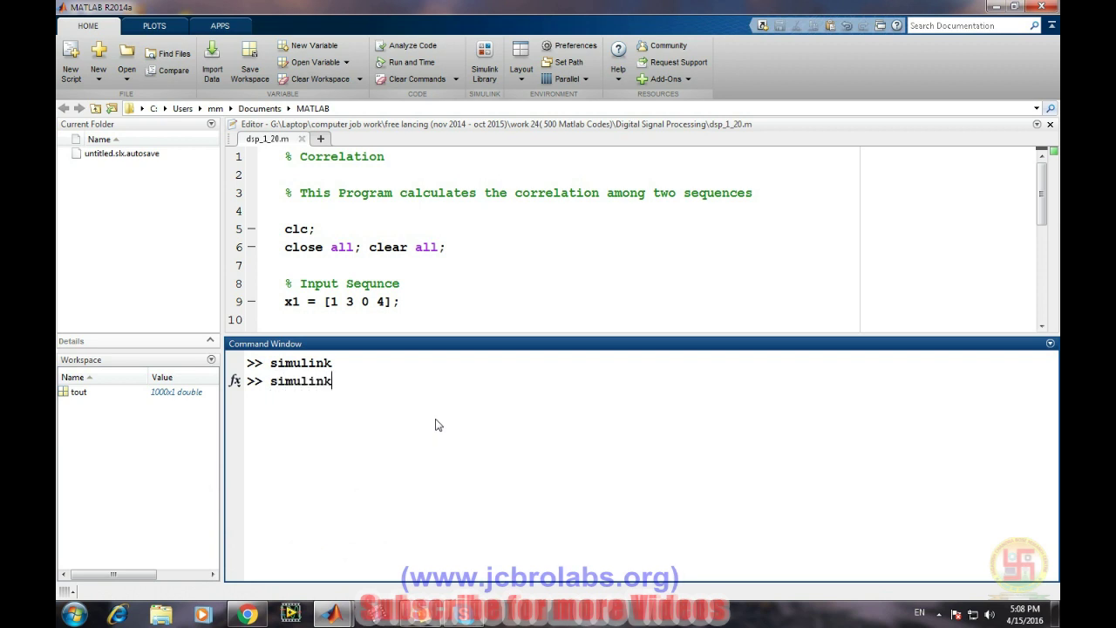
key("Return")
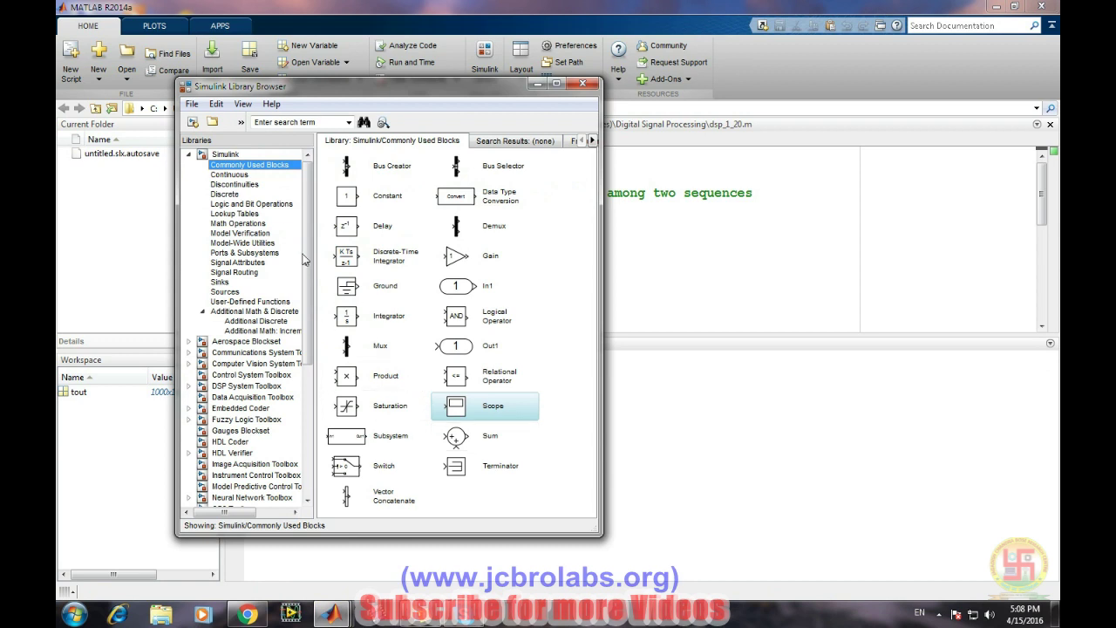
left_click(193, 122)
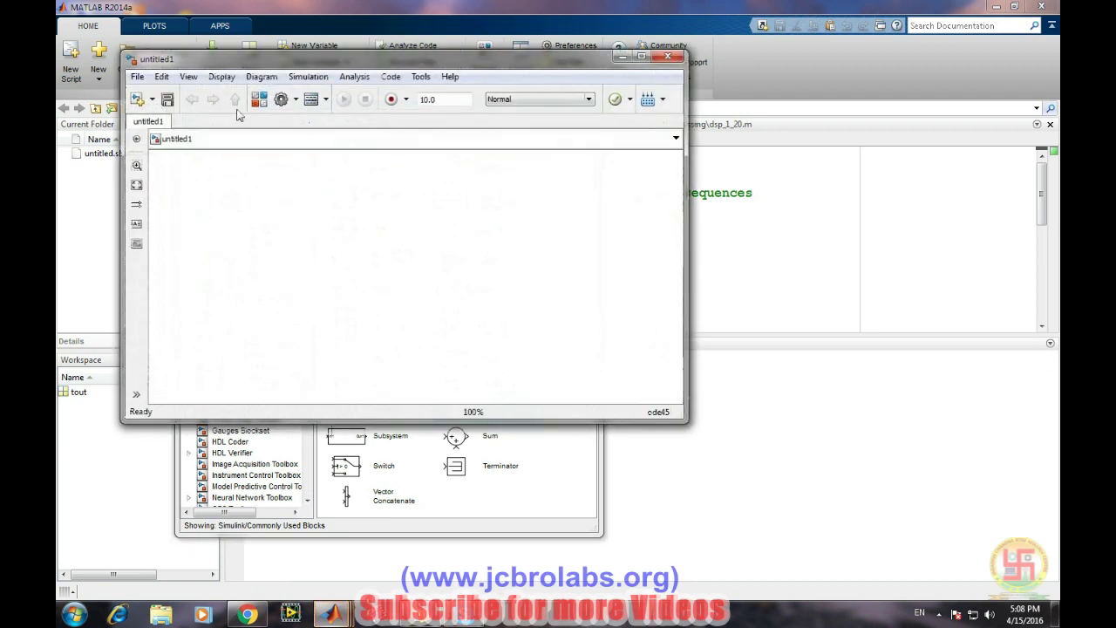
- Save the new model as 'am' on the Desktop
left_click_drag(387, 56, 737, 82)
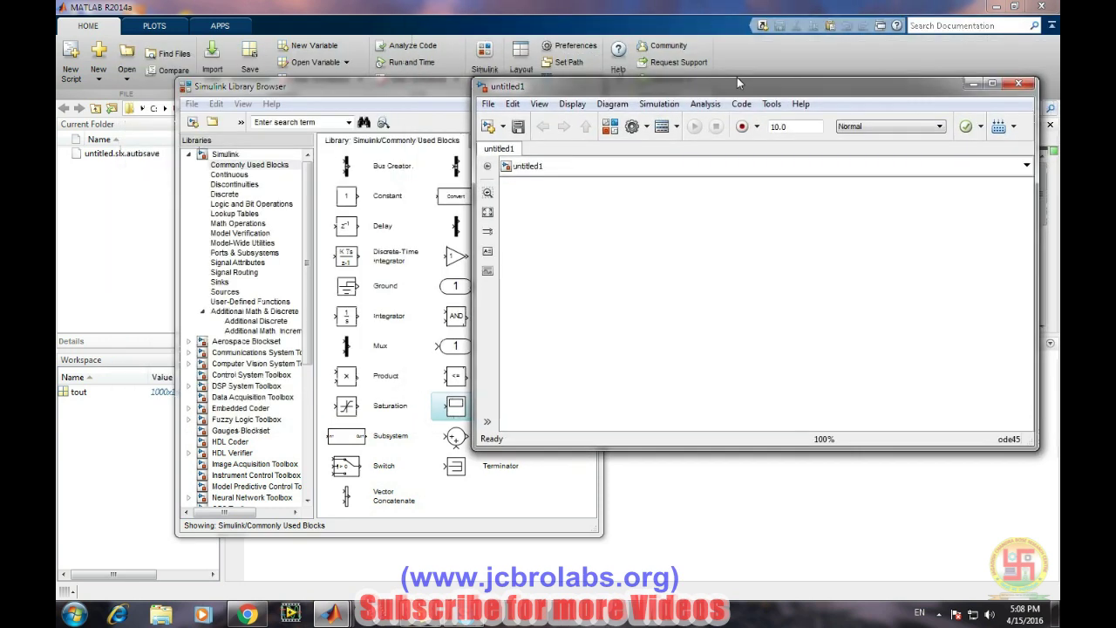
left_click(518, 128)
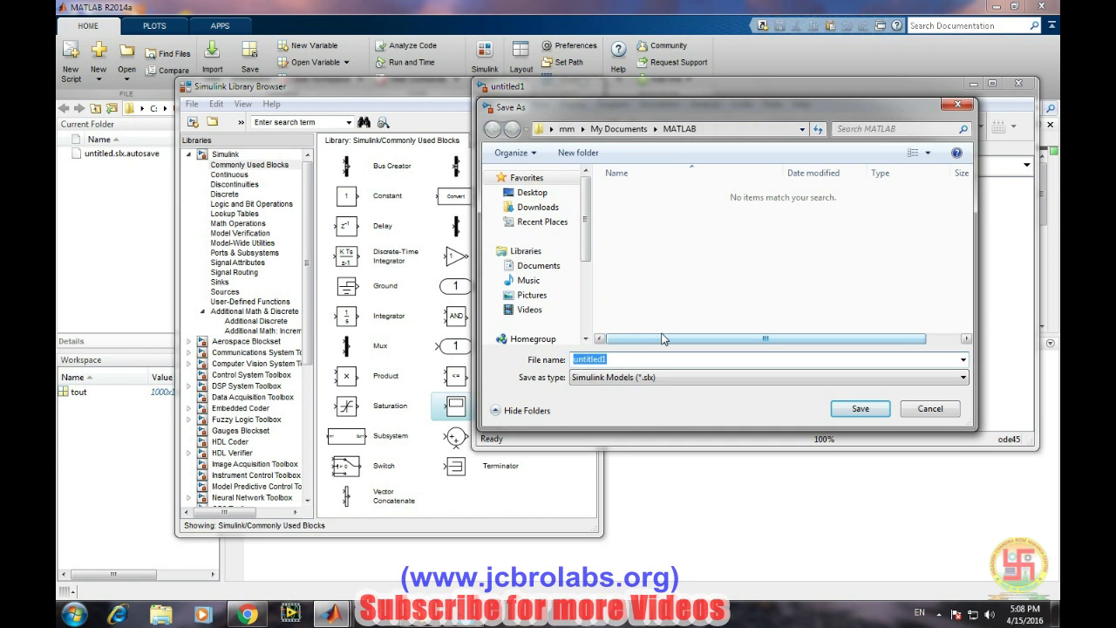
type("am")
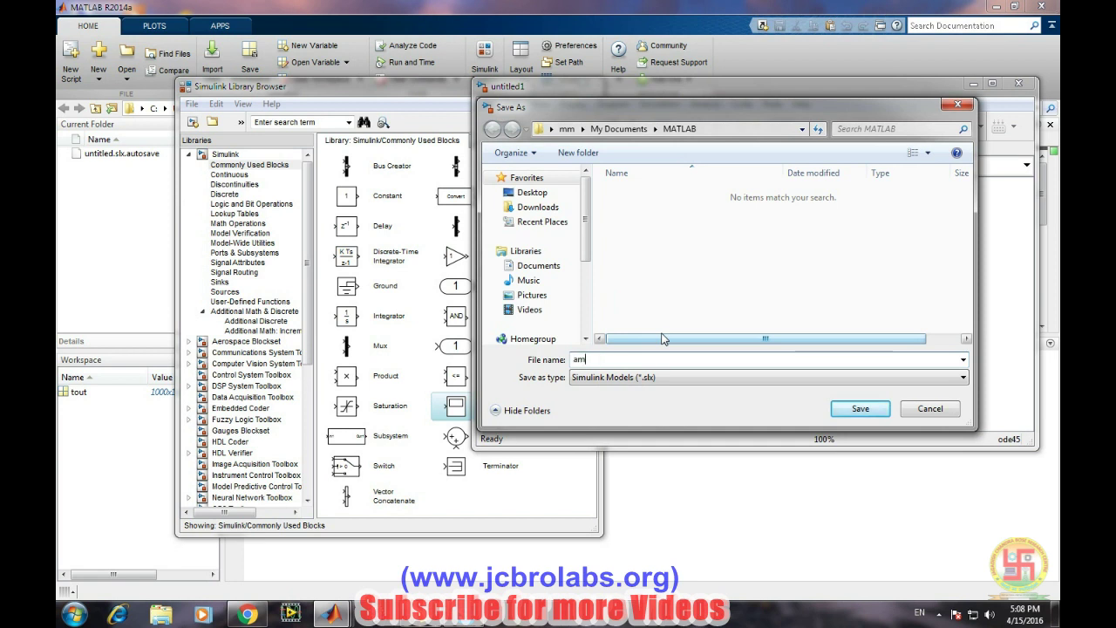
left_click(532, 192)
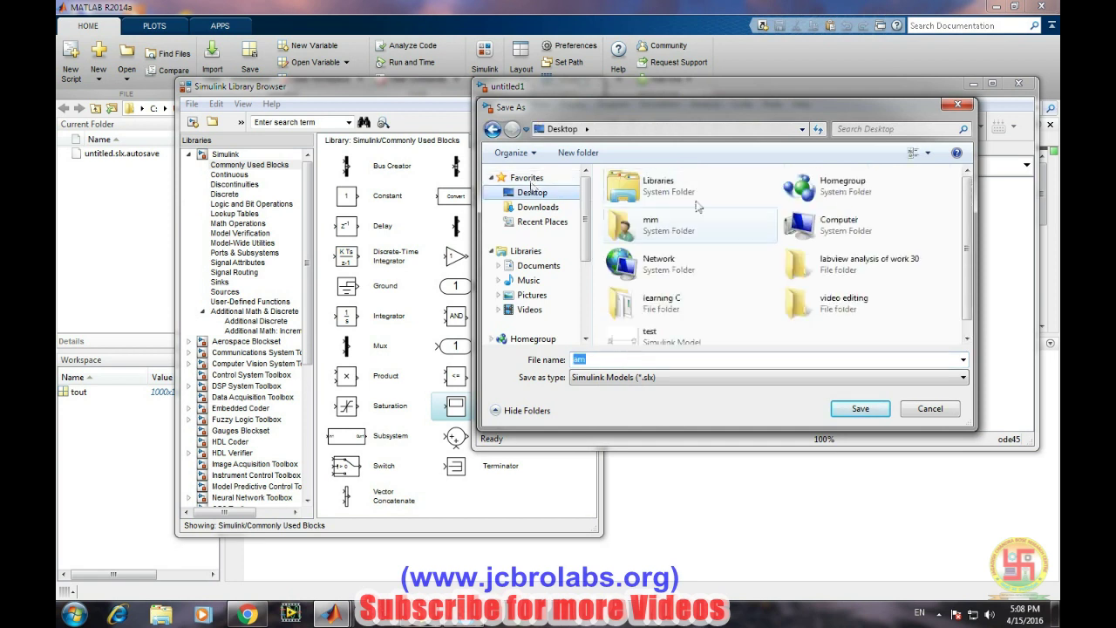
left_click(860, 409)
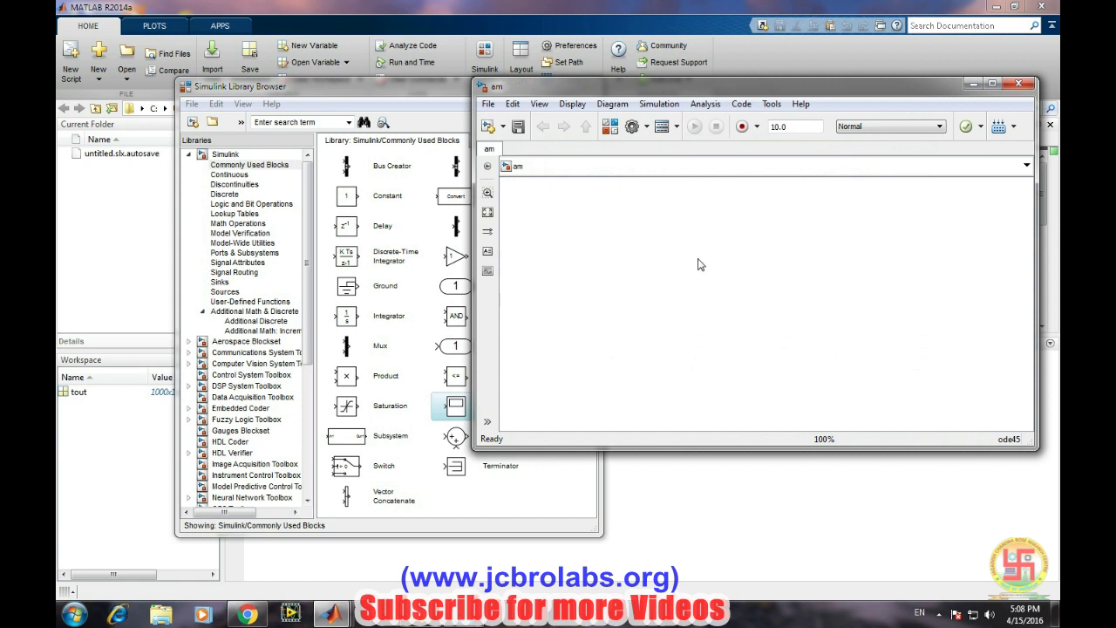
- Arrange the block library and am model windows side by side, then return to the AM equation image
left_click(404, 84)
left_click_drag(404, 68, 325, 48)
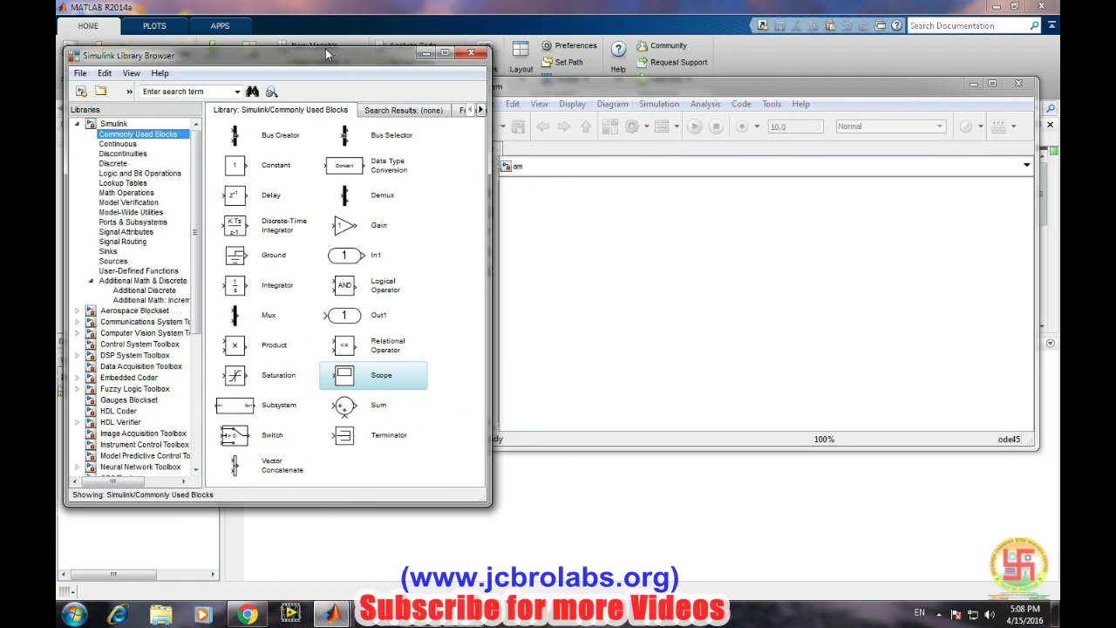
left_click(623, 78)
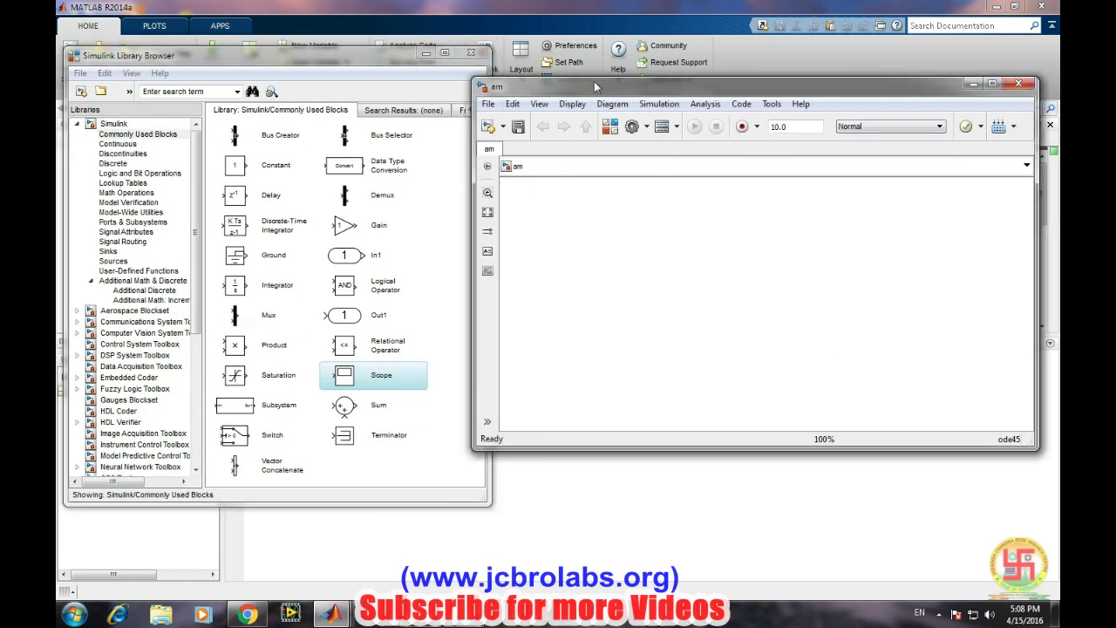
left_click_drag(594, 81, 572, 87)
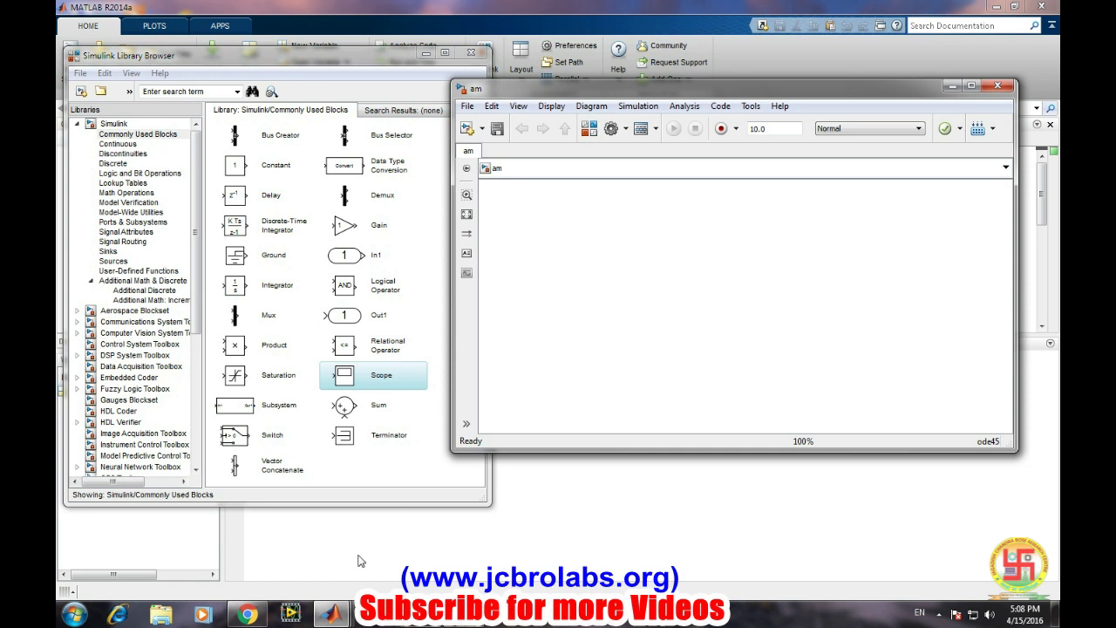
left_click(247, 614)
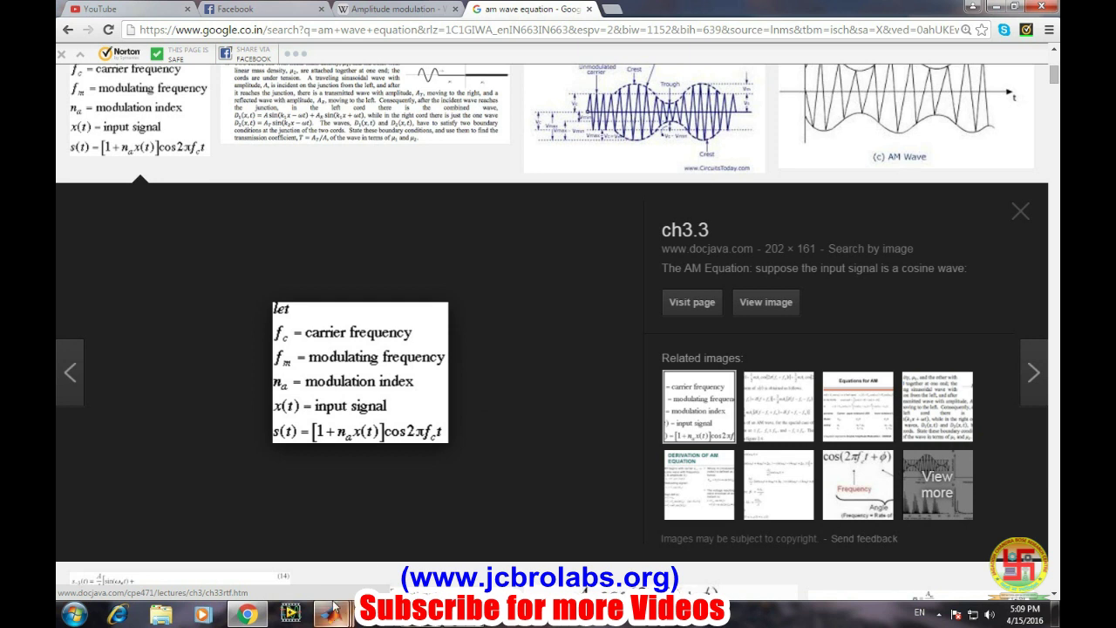
mouse_move(332, 614)
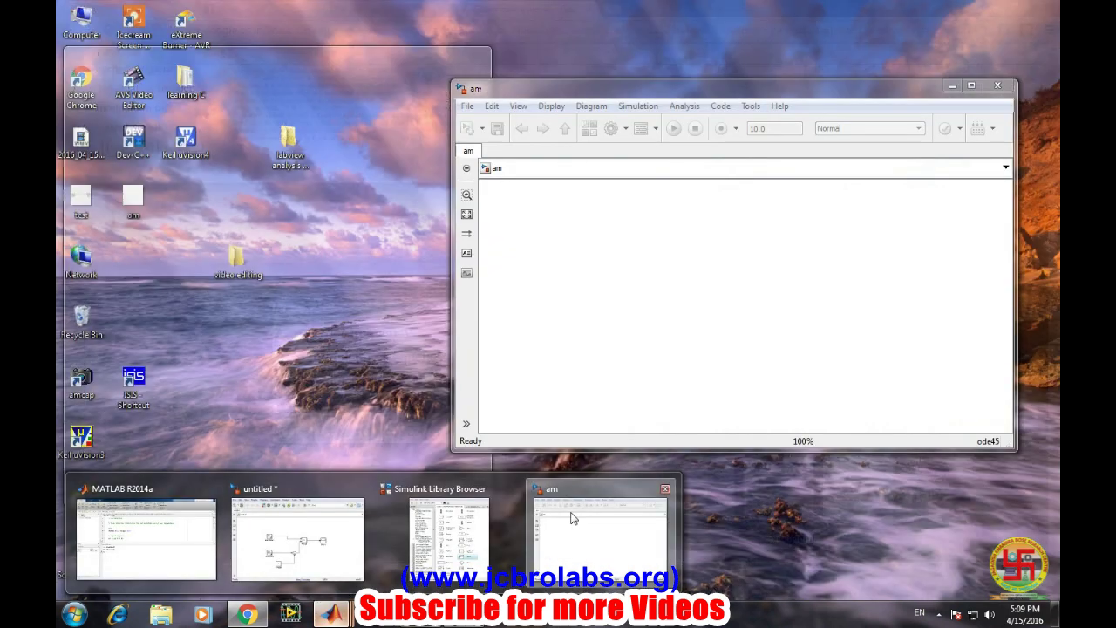
- Drag two Sine Wave blocks from Sources into the am model, one above the other, then revisit the equation
left_click(573, 518)
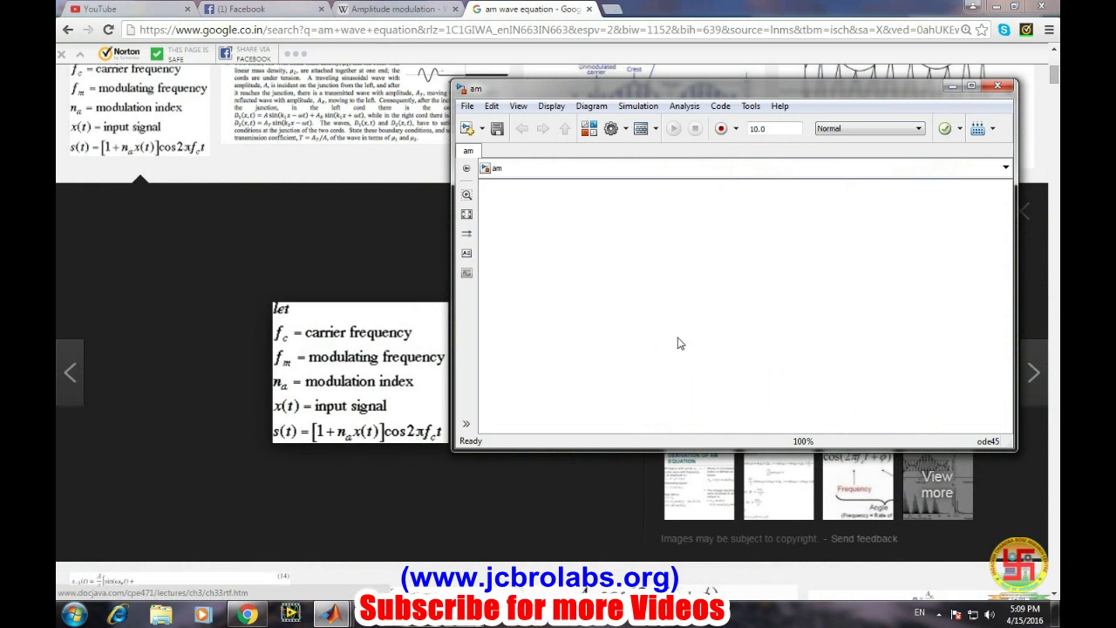
mouse_move(332, 612)
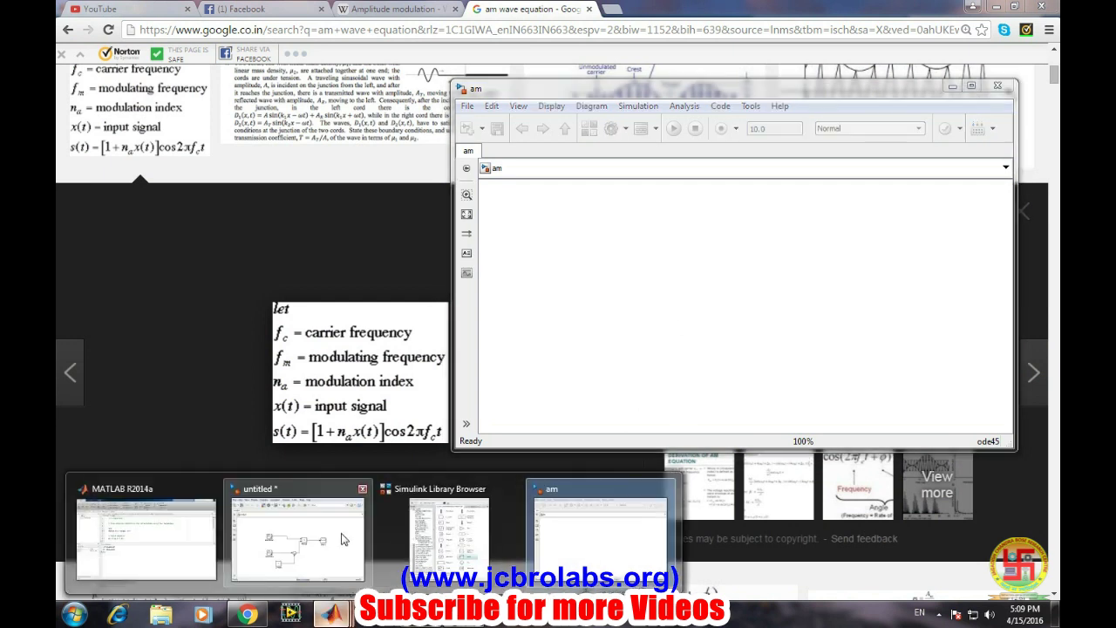
left_click(411, 529)
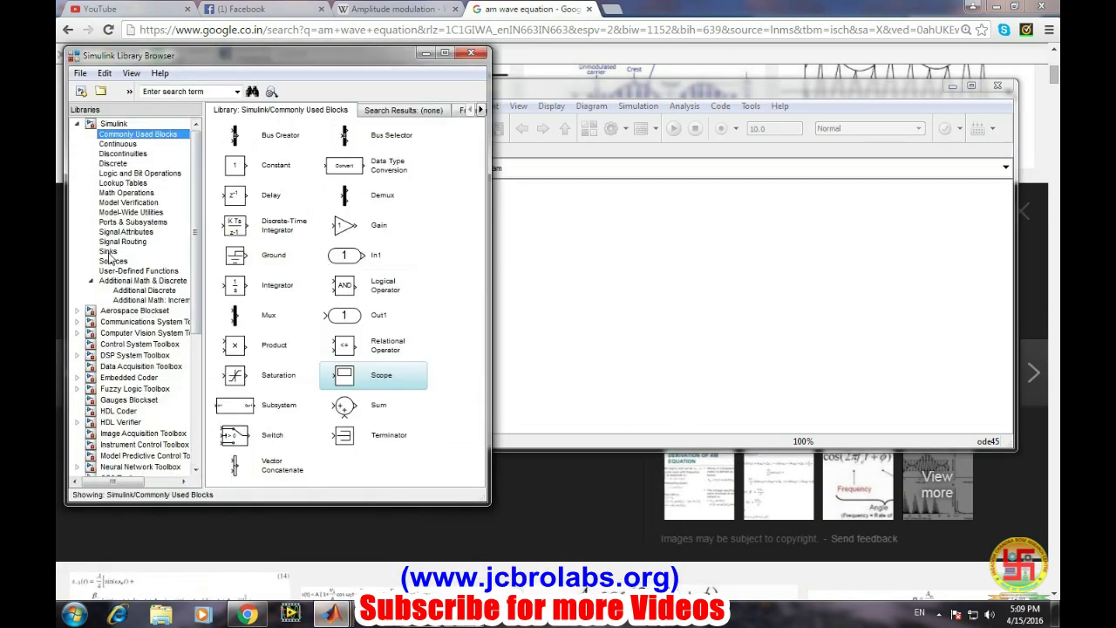
left_click(109, 260)
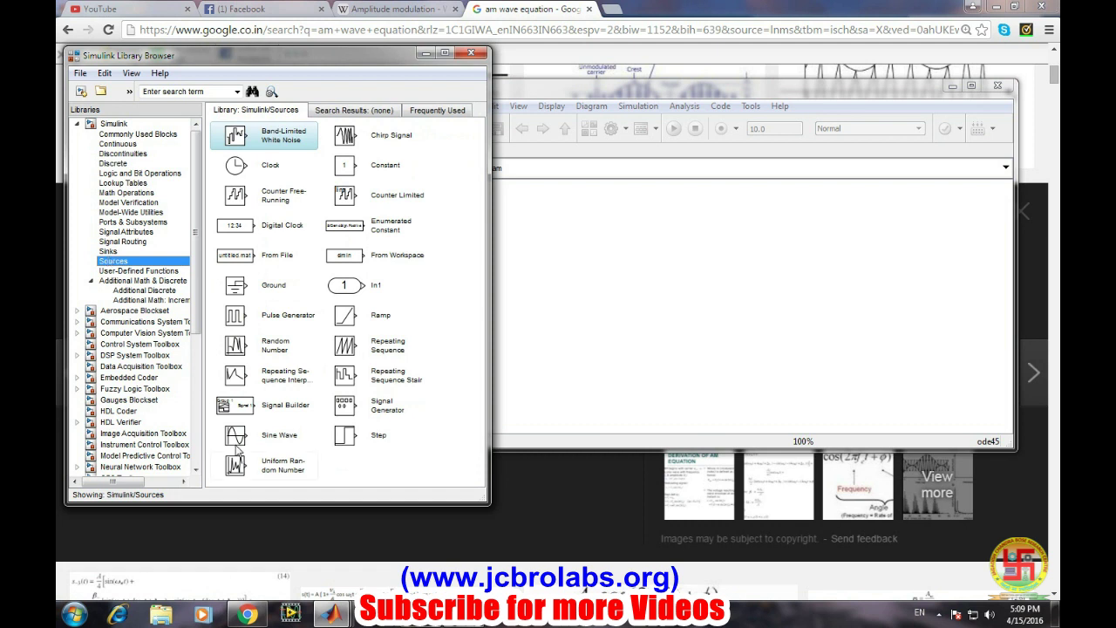
left_click(236, 436)
left_click_drag(393, 404, 551, 345)
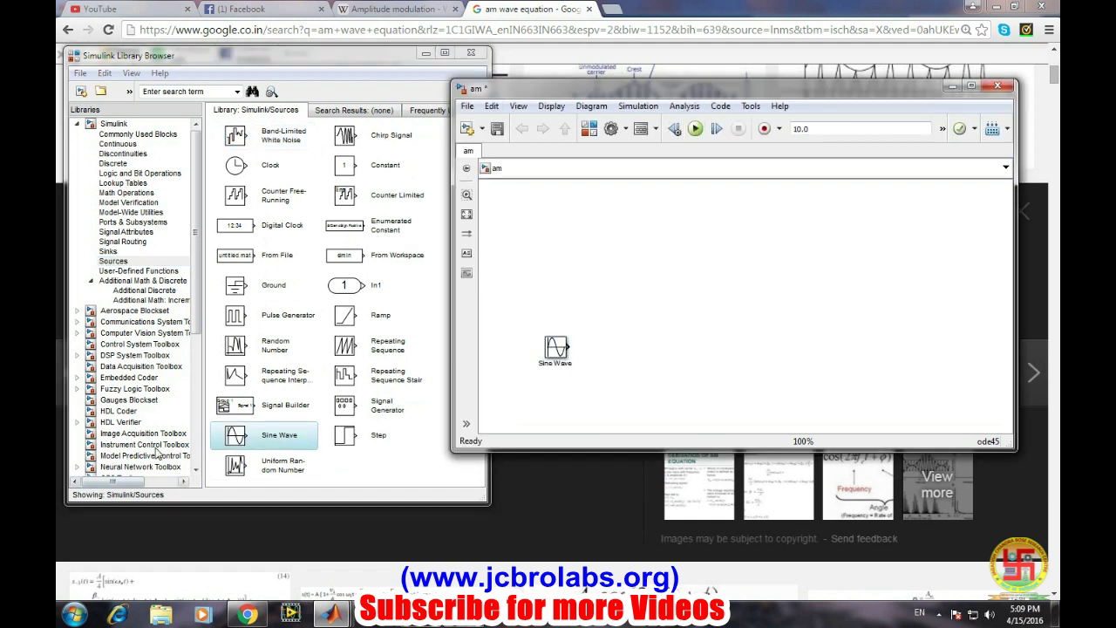
left_click(253, 436)
left_click_drag(474, 338, 547, 262)
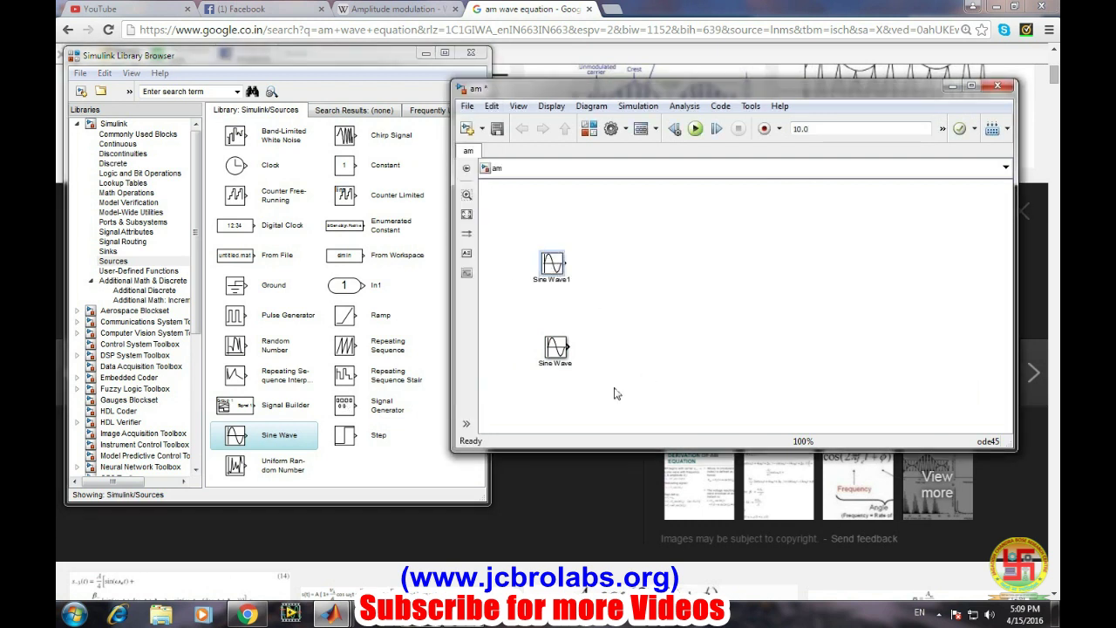
left_click(556, 488)
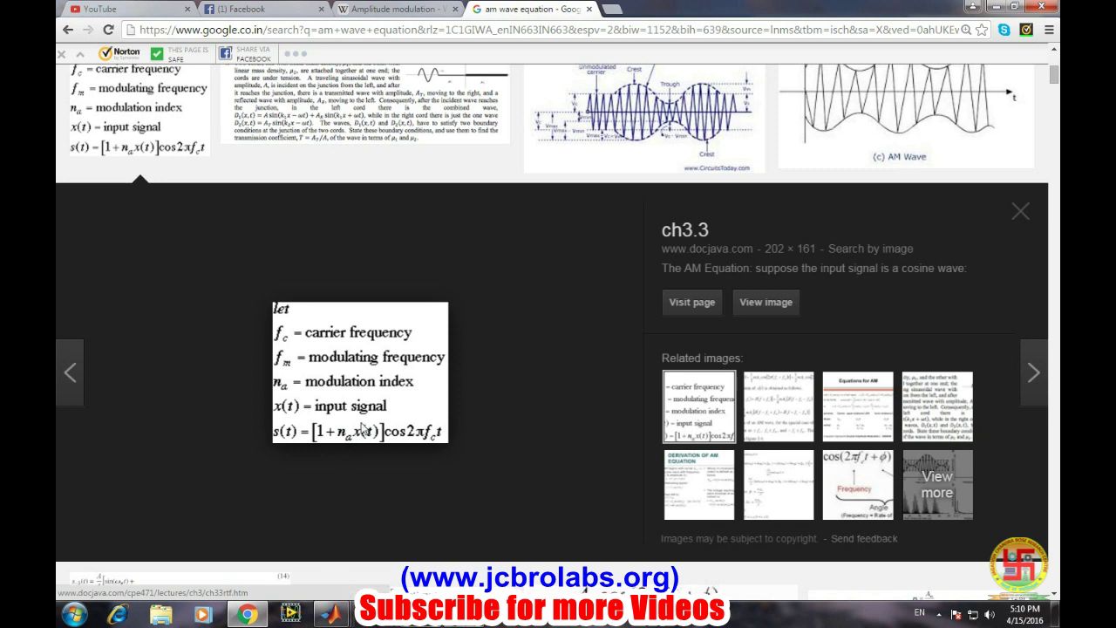
mouse_move(332, 613)
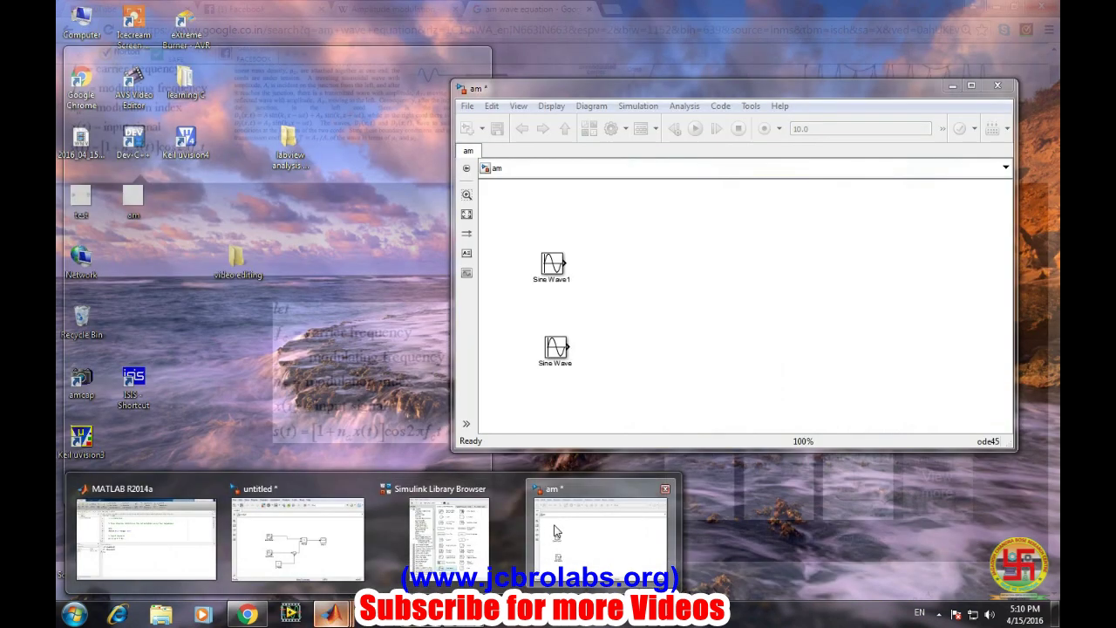
- Edit the lower Sine Wave's amplitude and frequency, set its sample time to 0.01, and apply
left_click(600, 539)
double_click(555, 347)
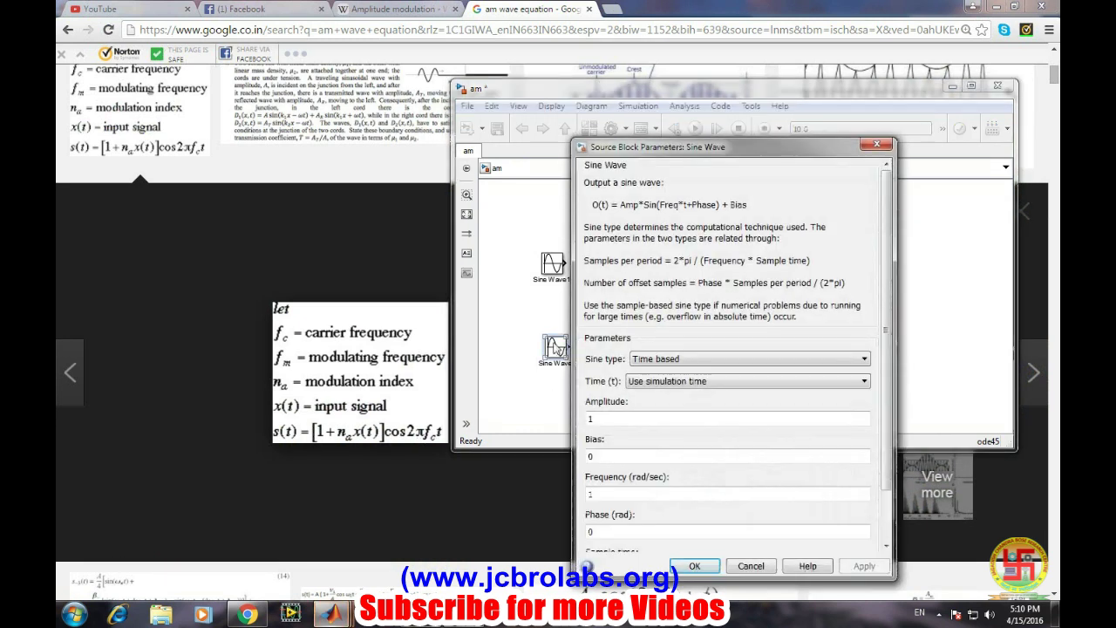
double_click(608, 420)
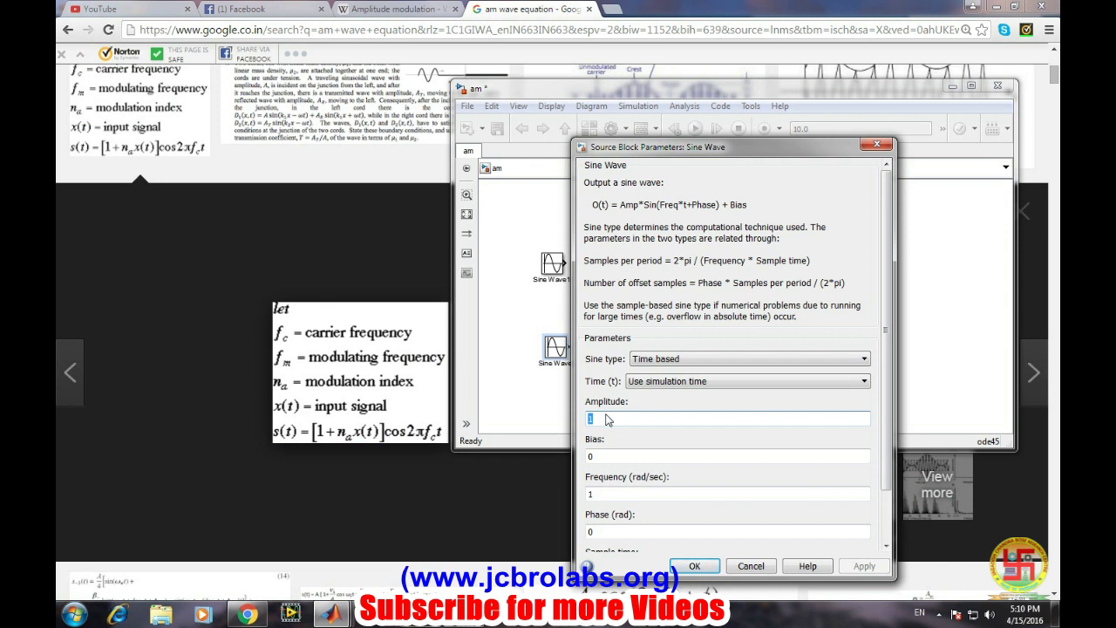
type("0.5")
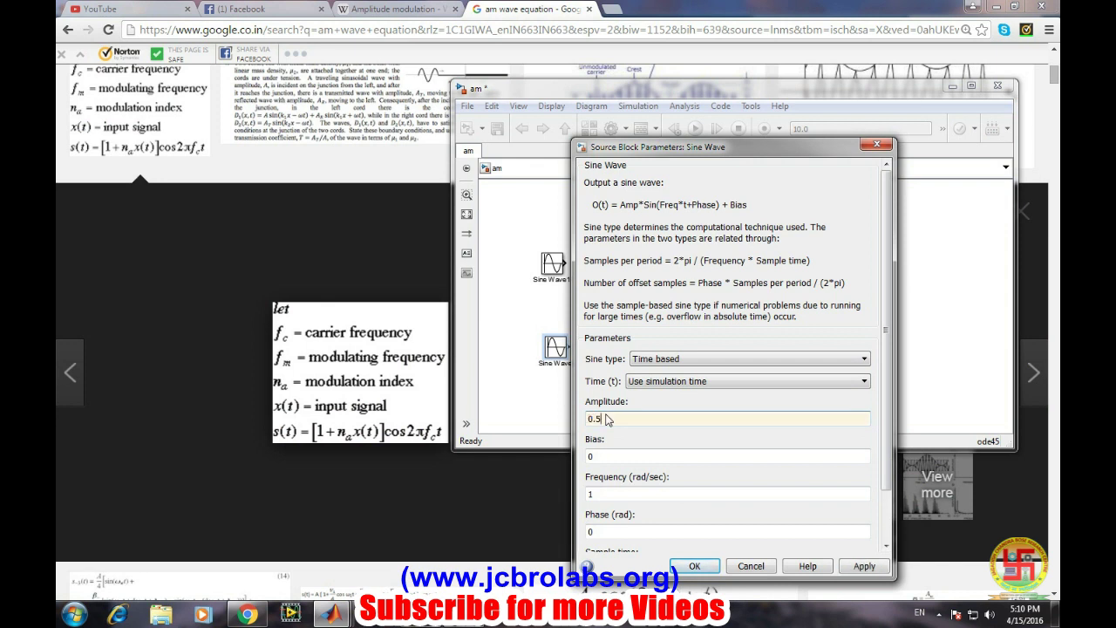
double_click(623, 496)
left_click(622, 495)
type("0")
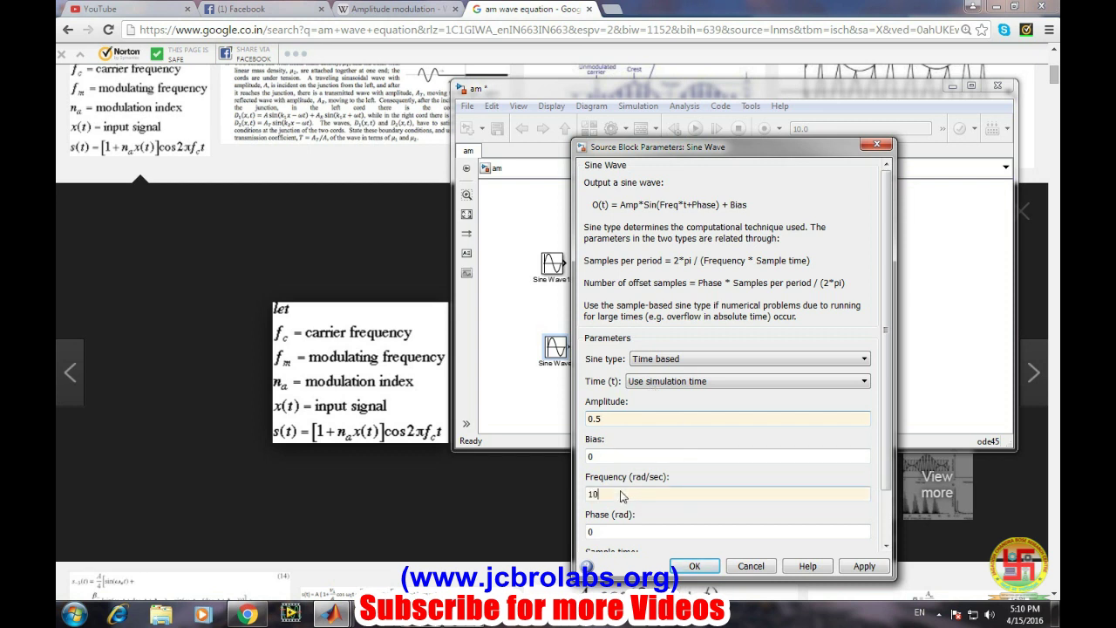
scroll(622, 496, "down", 3)
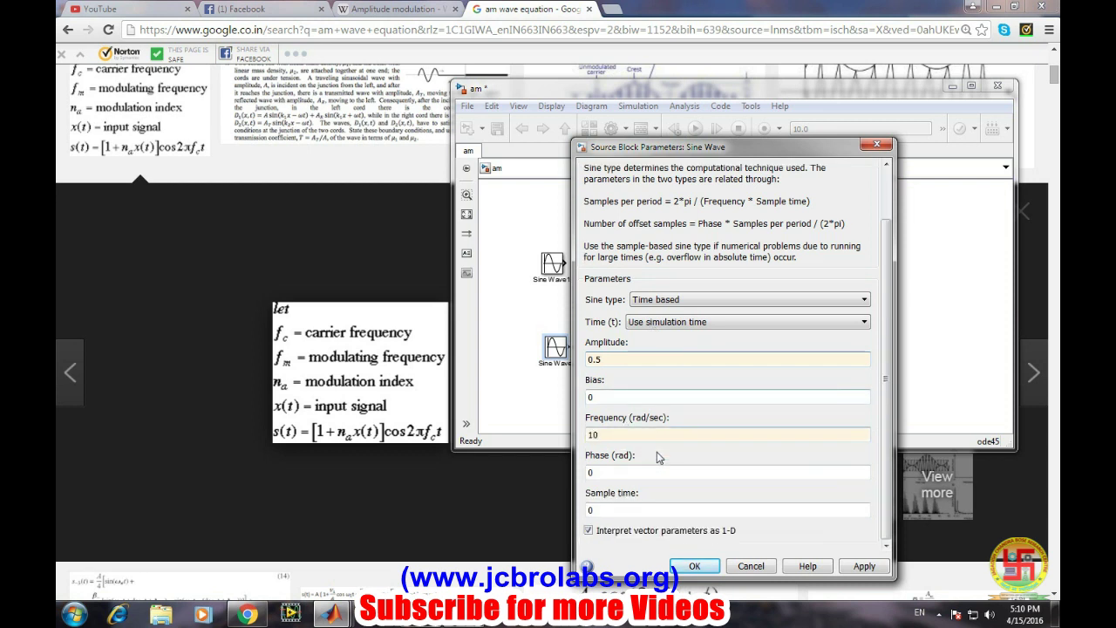
double_click(611, 508)
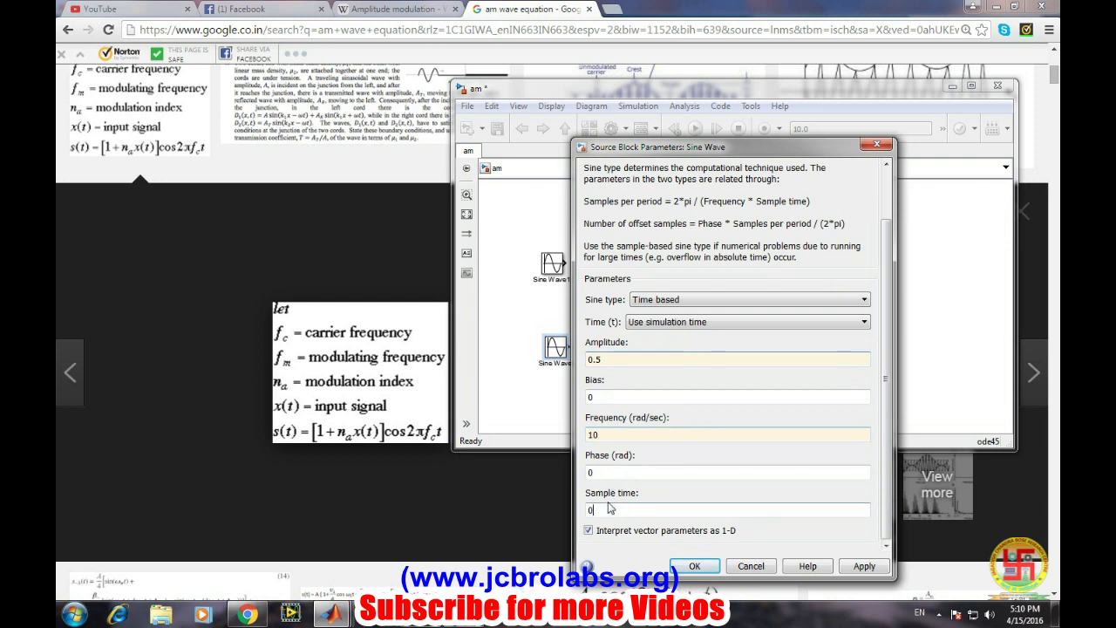
type("0.01")
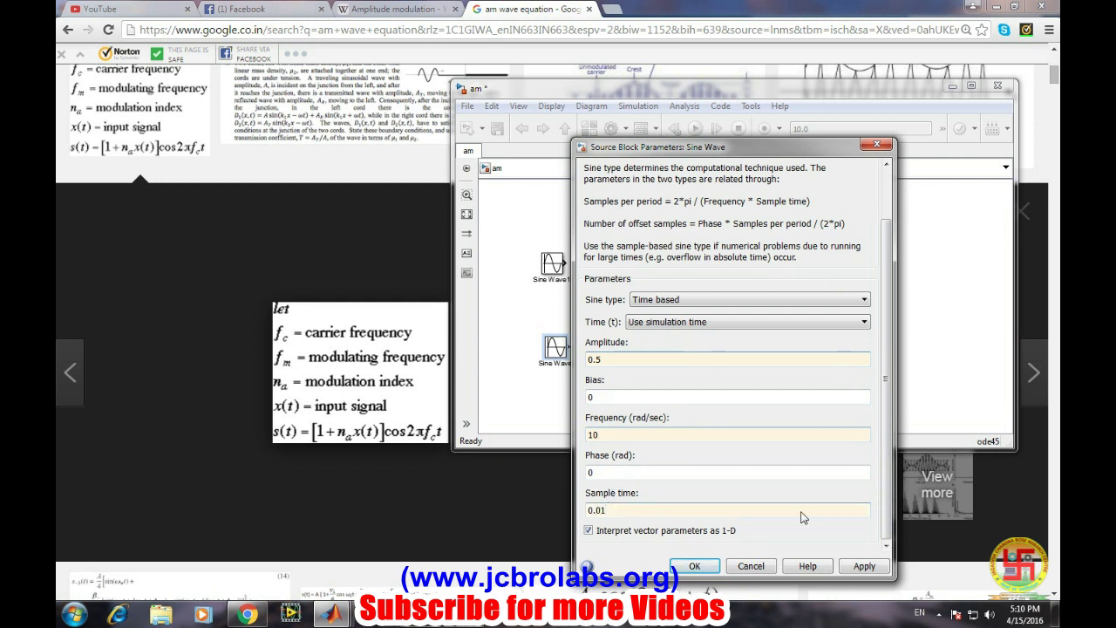
left_click(859, 566)
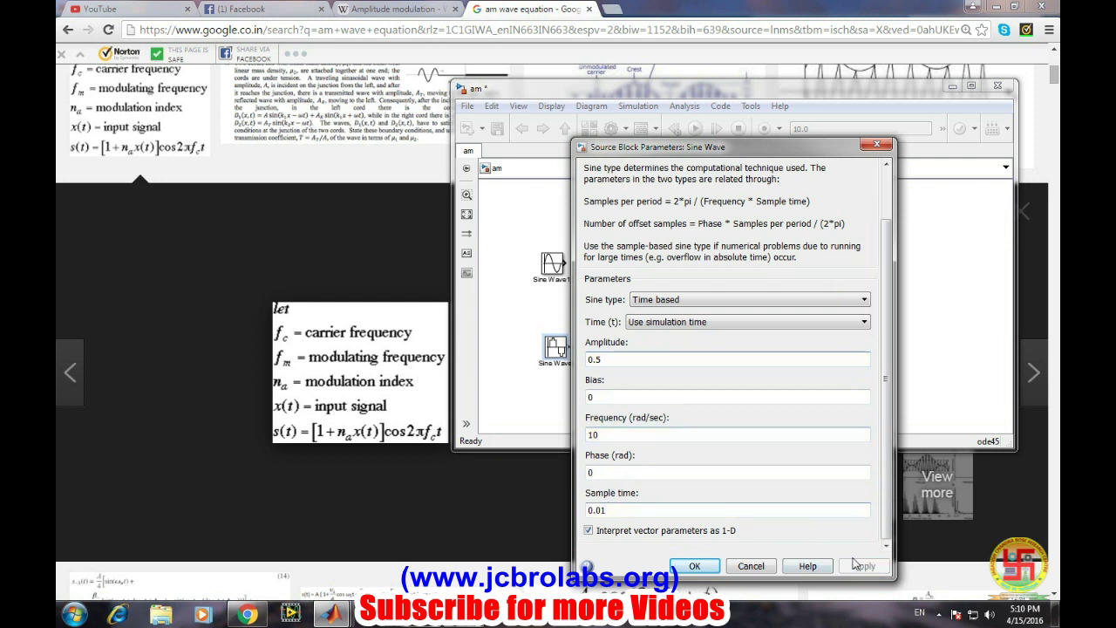
left_click(689, 568)
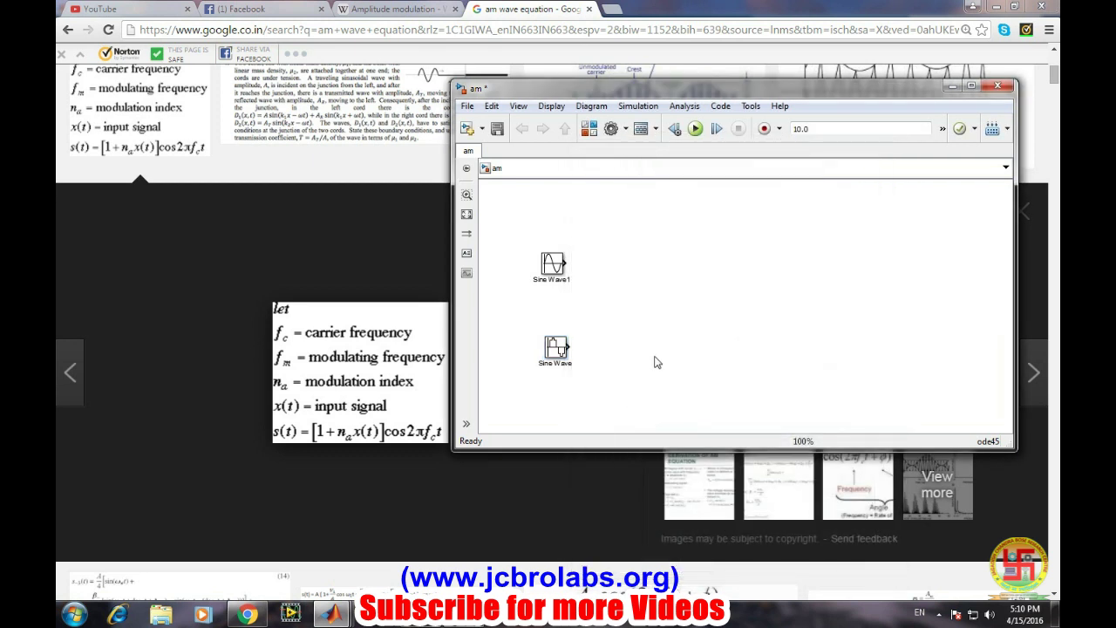
- Set the upper Sine Wave1 block to frequency 1000 and sample time 0.0001, and apply
left_click(551, 264)
double_click(551, 264)
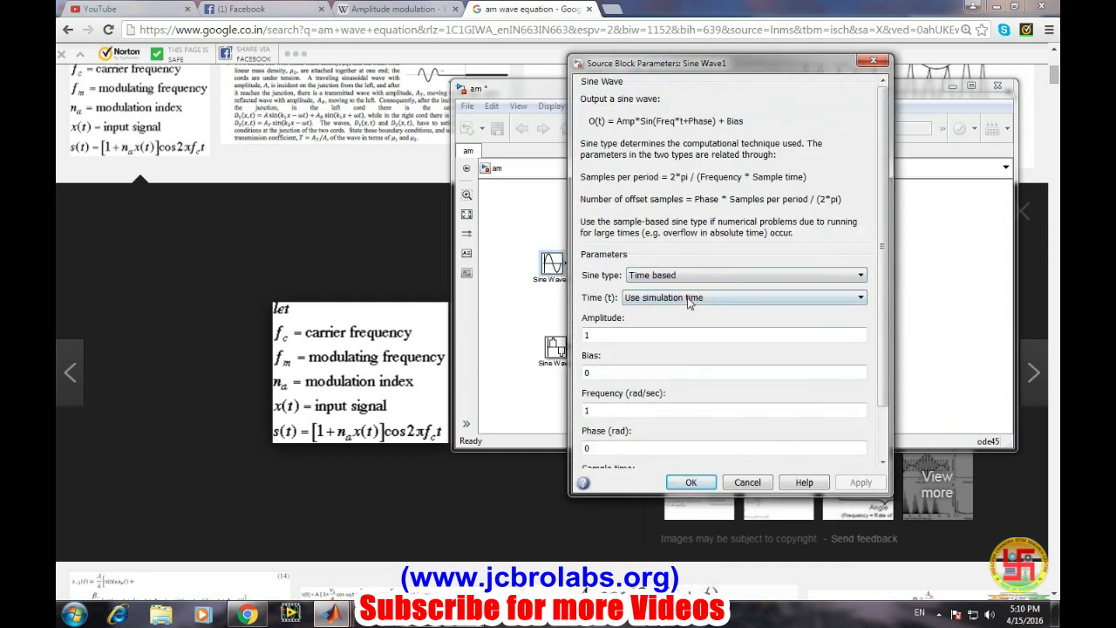
left_click(610, 336)
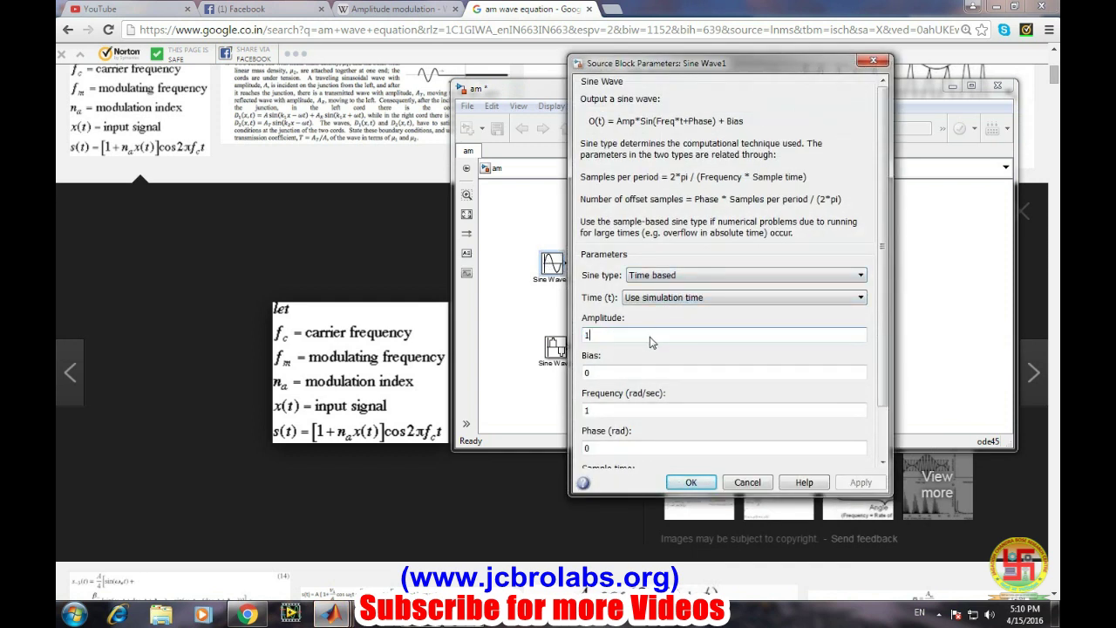
scroll(646, 341, "down", 2)
double_click(593, 351)
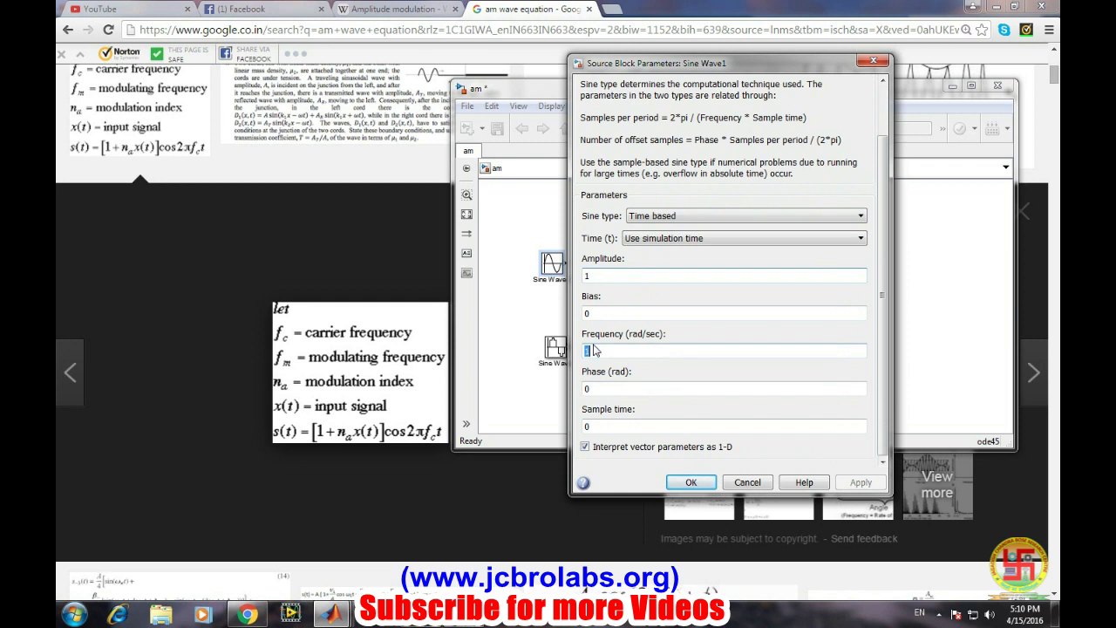
type("10")
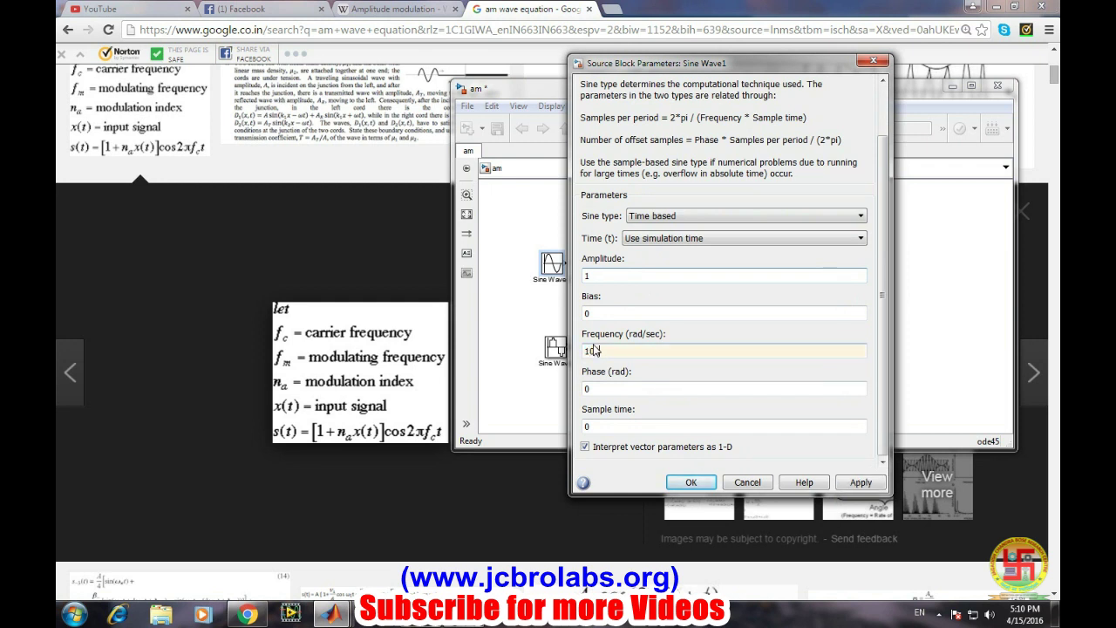
type("00")
left_click(587, 426)
type("0.0001")
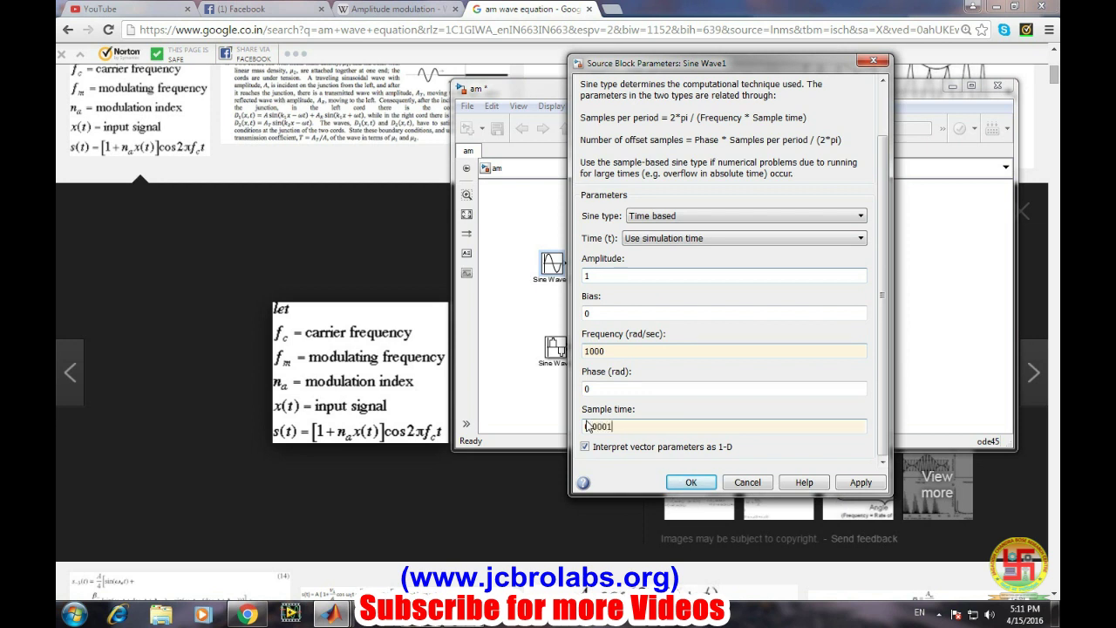
left_click(861, 482)
left_click(691, 480)
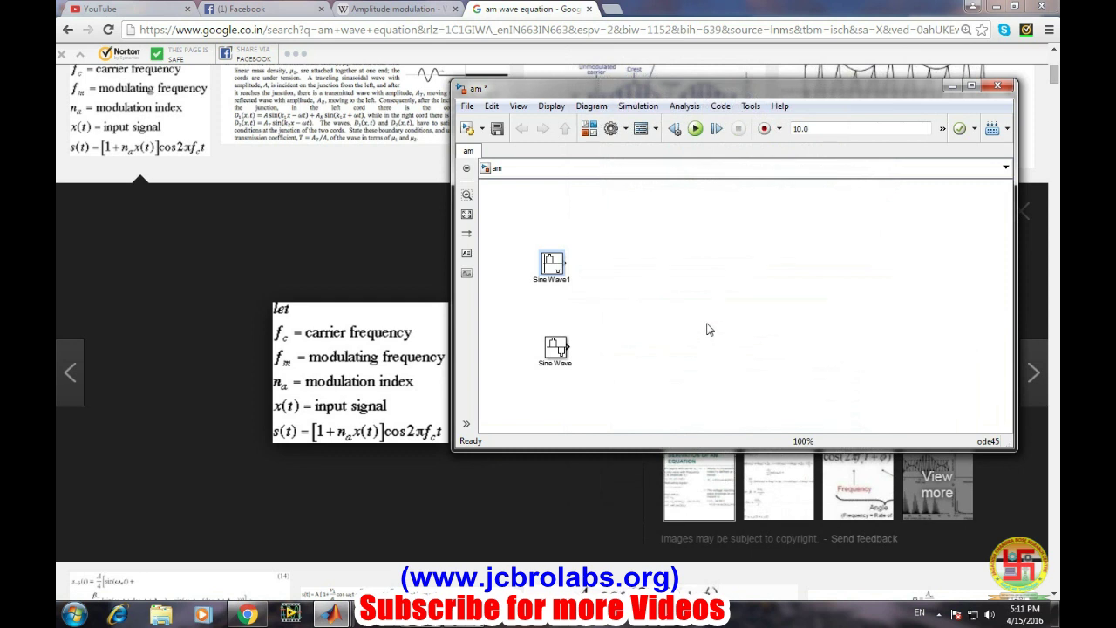
- Rename the lower sine block to 'Message Signal'
left_click(709, 328)
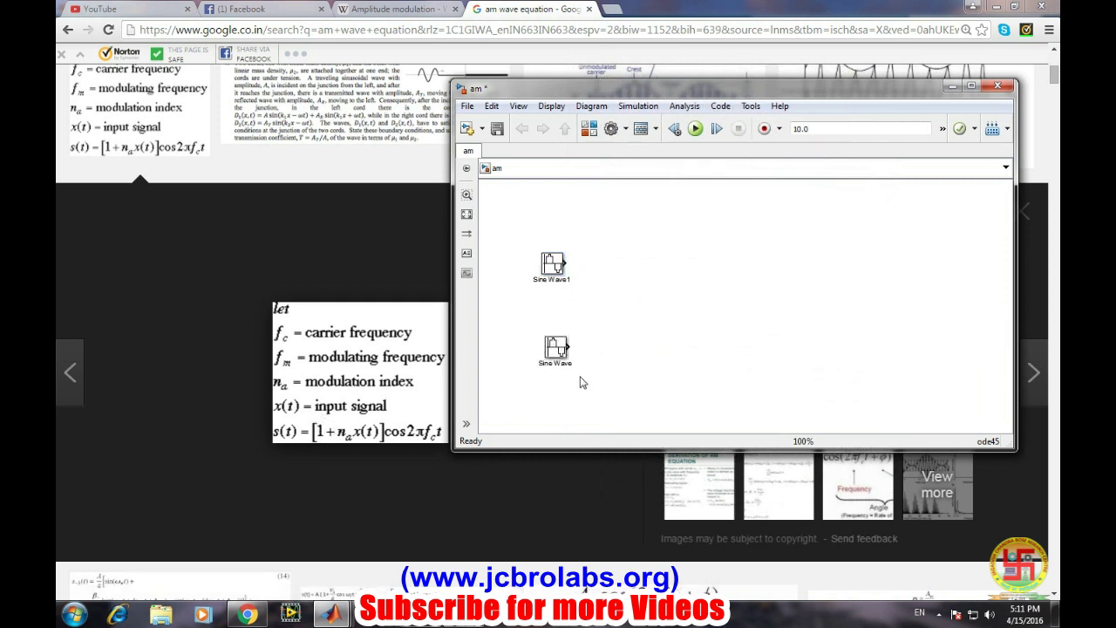
left_click(547, 362)
left_click(547, 363)
key("BackSpace")
key("BackSpace")
key("BackSpace")
key("BackSpace")
key("BackSpace")
type("Message Signal")
left_click(623, 386)
- Rename the upper Sine Wave1 block to 'carrier wave'
scroll(623, 386, "down", 1)
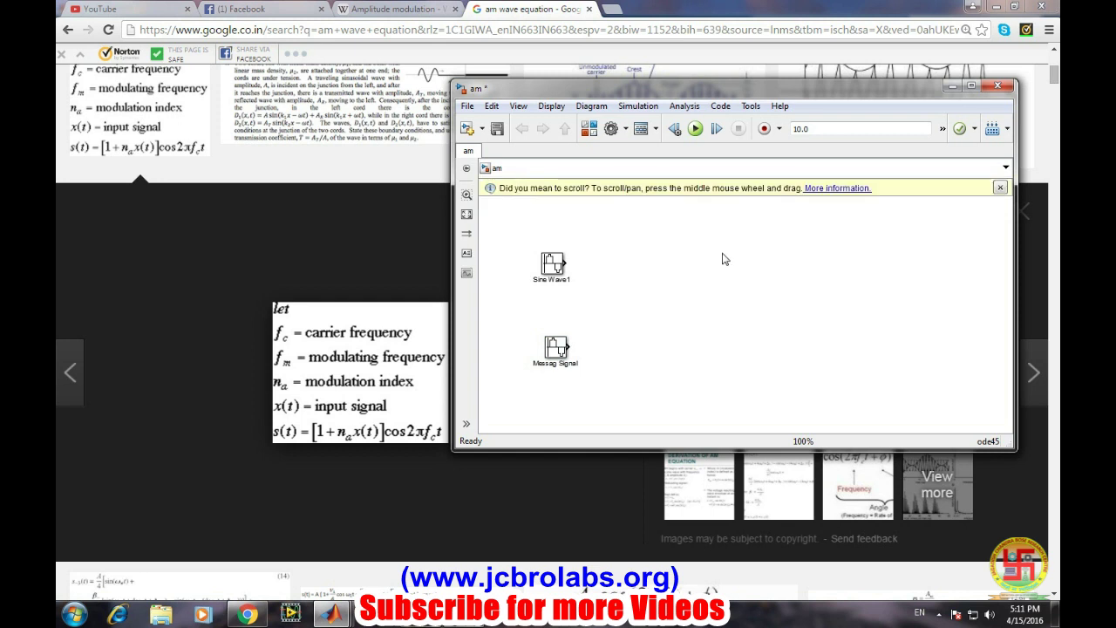
left_click(1000, 188)
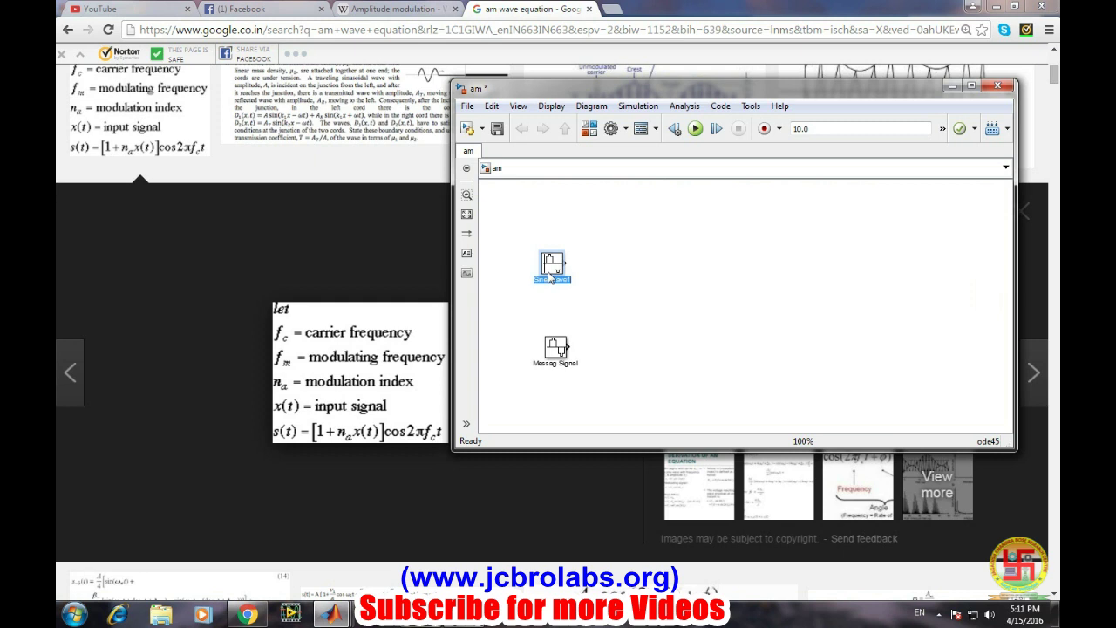
key("BackSpace")
left_click(660, 331)
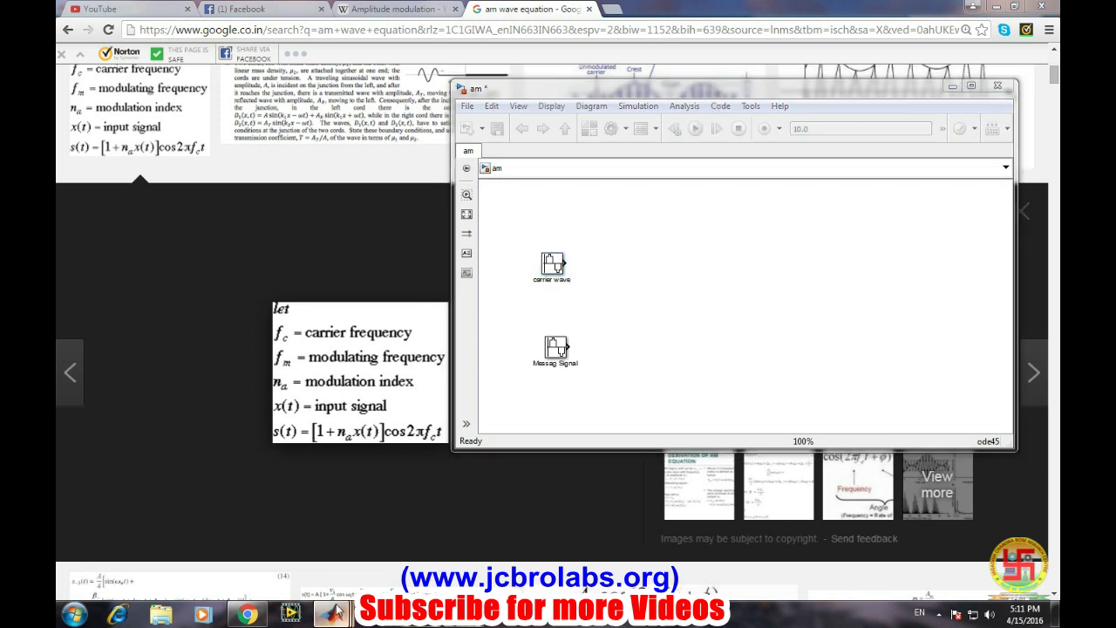
- Add a Constant block below the message signal and a Sum block to its right from Commonly Used Blocks
mouse_move(329, 614)
left_click(498, 535)
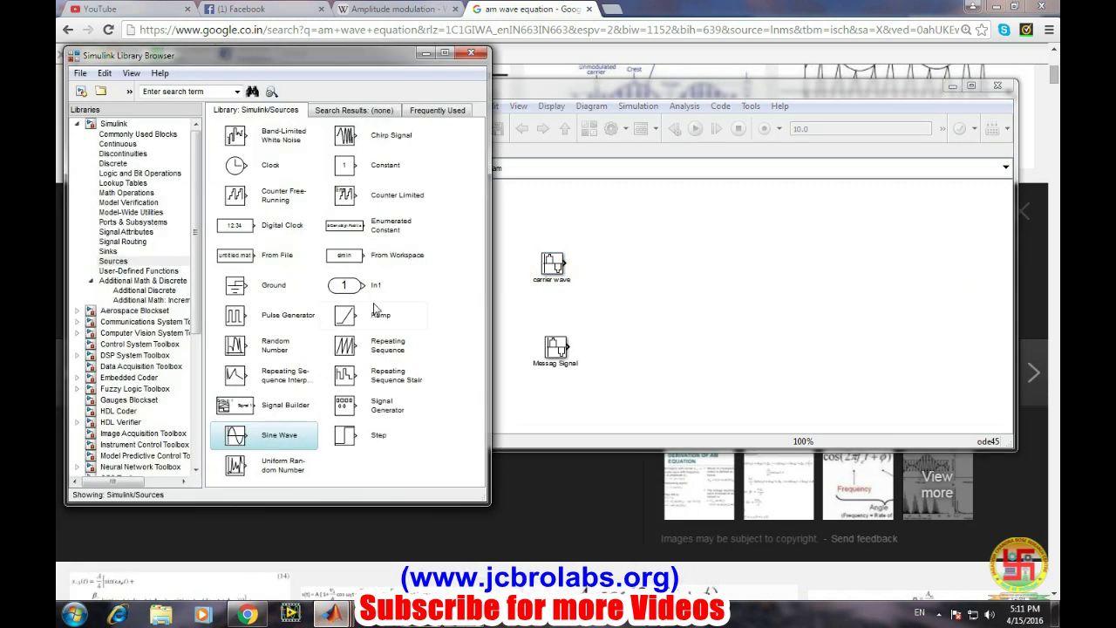
left_click(119, 144)
left_click(128, 134)
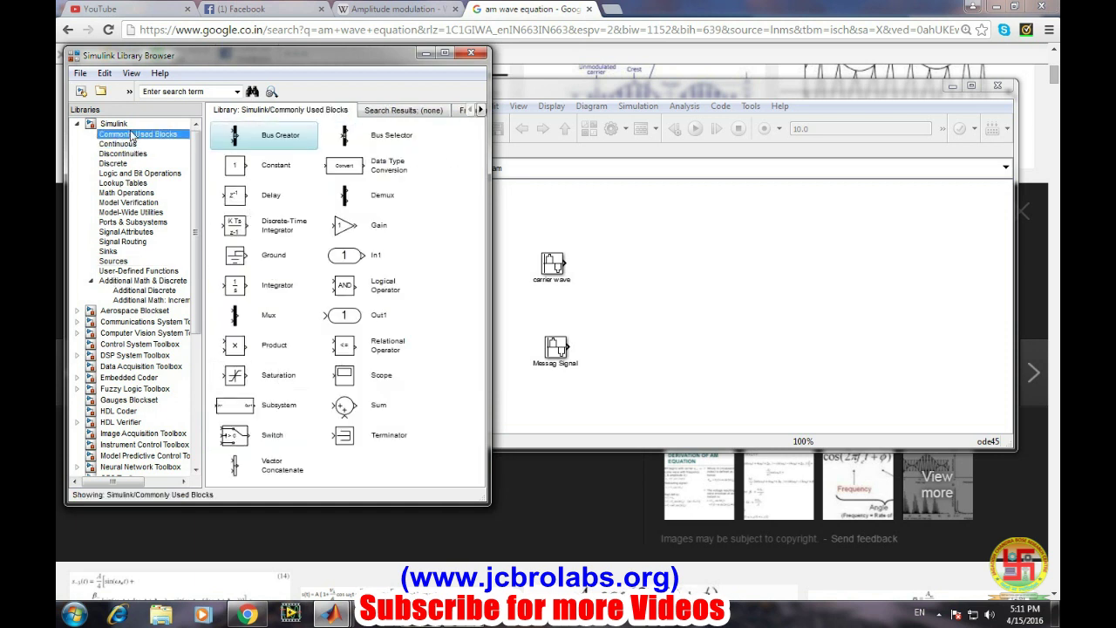
left_click(229, 166)
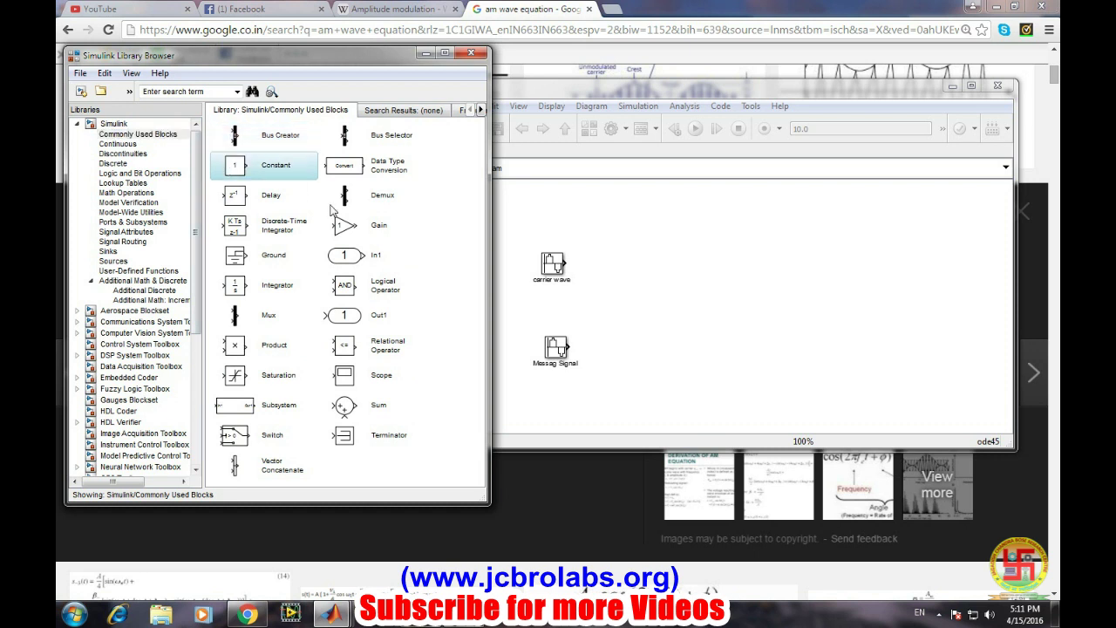
left_click_drag(333, 209, 608, 379)
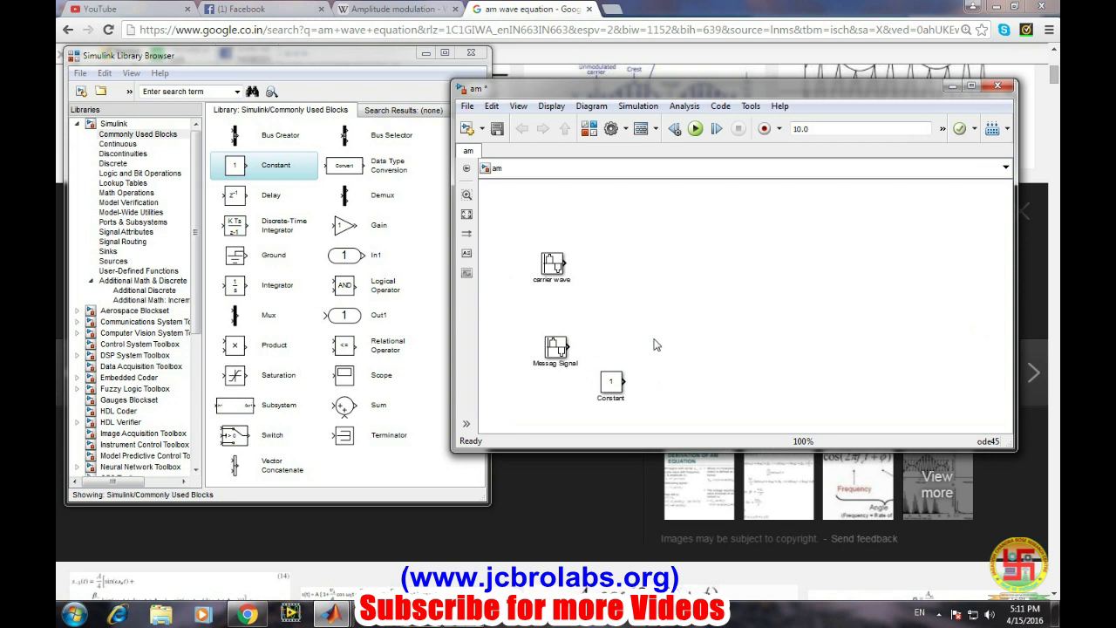
left_click(342, 408)
left_click_drag(656, 343, 660, 344)
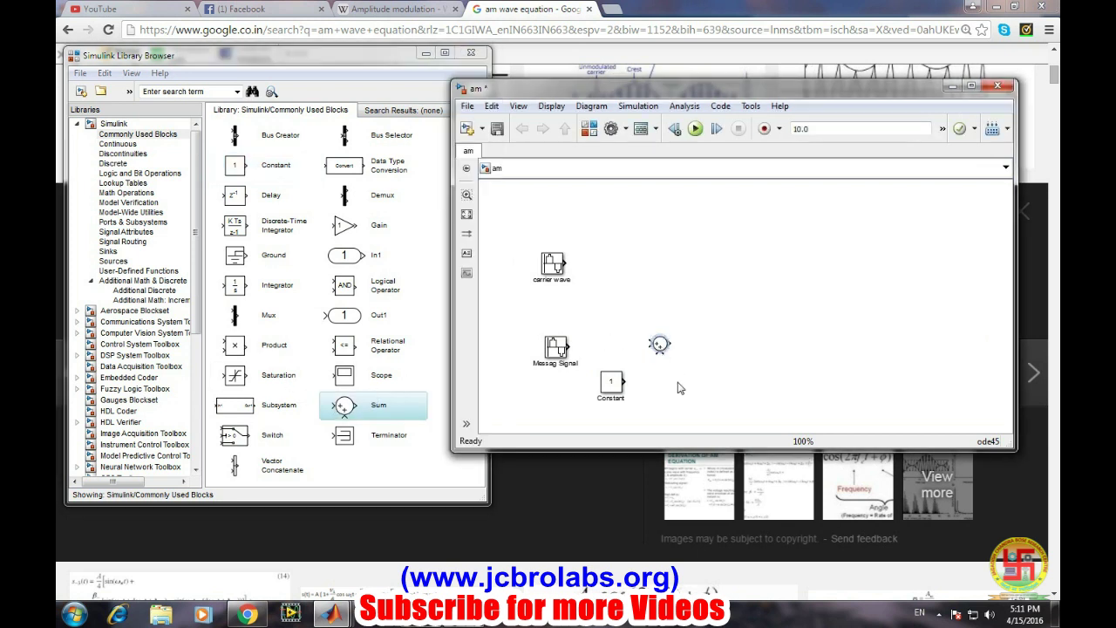
- Wire the Constant and Message Signal outputs into the Sum block's inputs
left_click_drag(624, 381, 660, 350)
left_click_drag(567, 347, 650, 344)
left_click(557, 524)
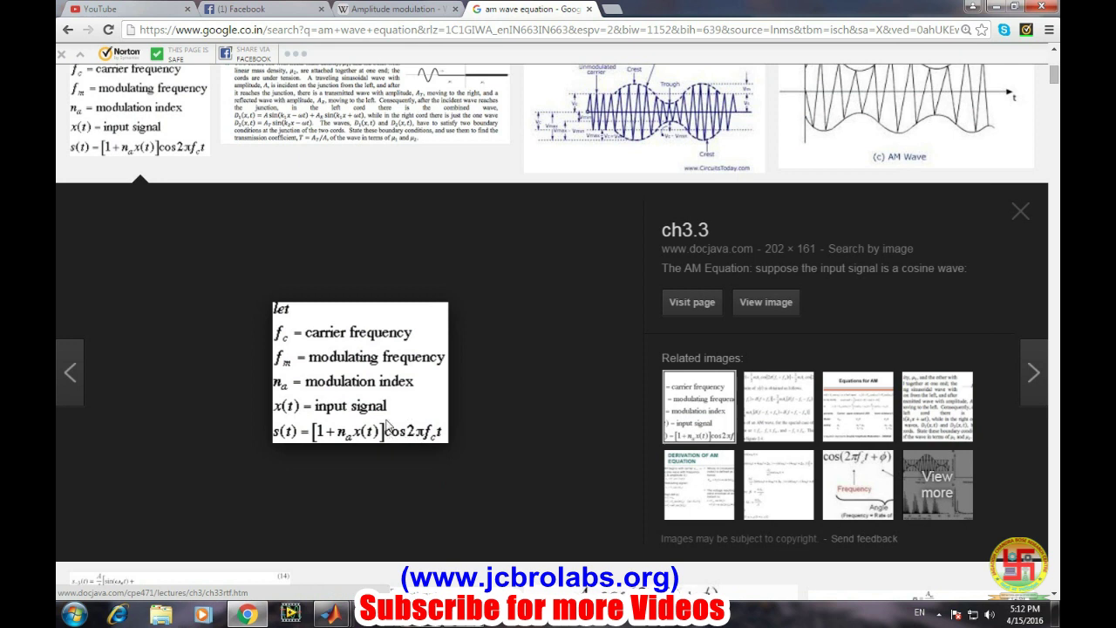
- Place a Product block above the Sum and wire the carrier wave and the Sum output into it
mouse_move(332, 615)
left_click(449, 528)
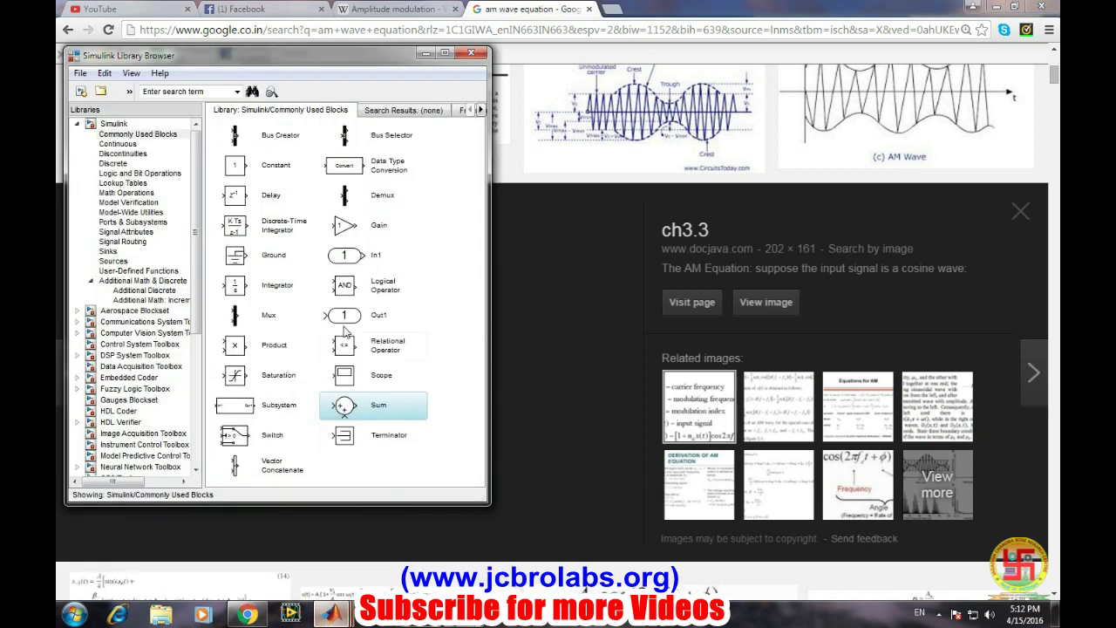
left_click(233, 345)
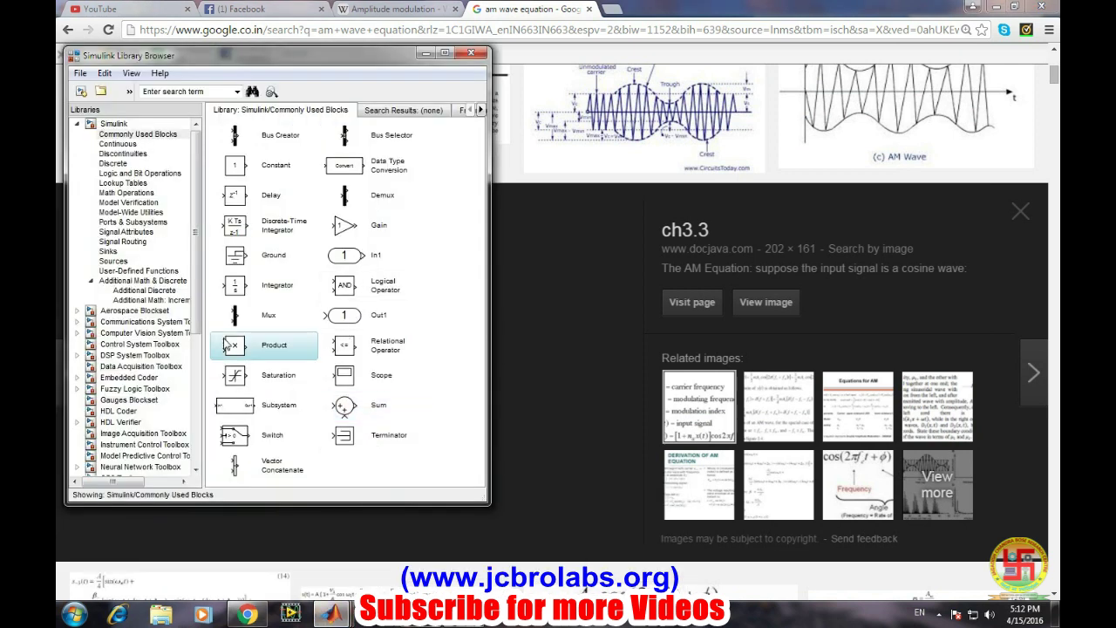
mouse_move(334, 609)
left_click(600, 537)
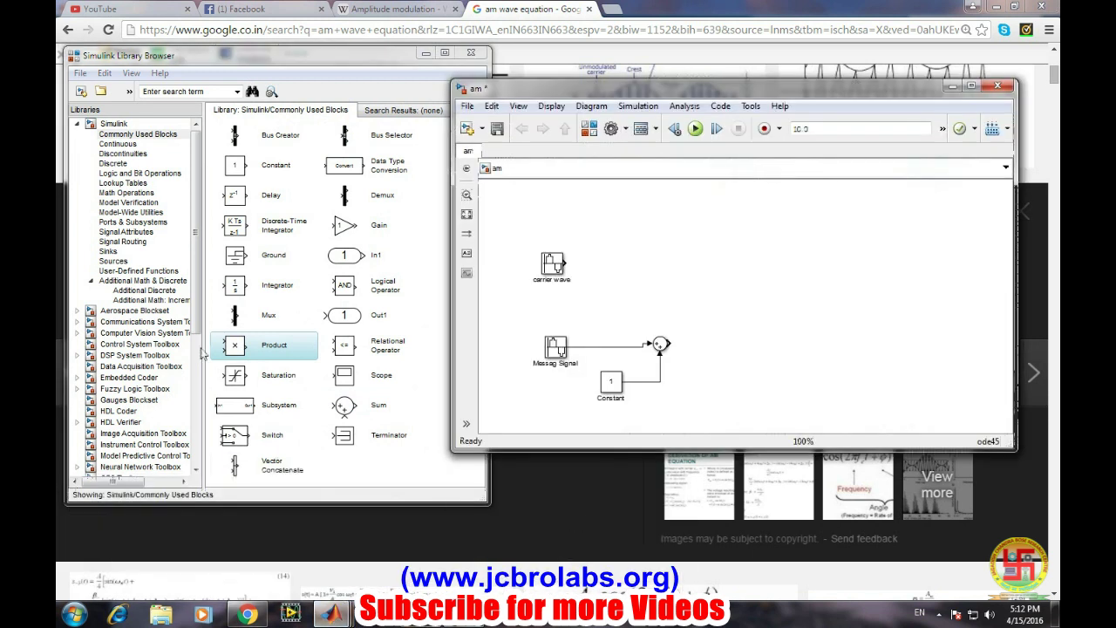
left_click(689, 265)
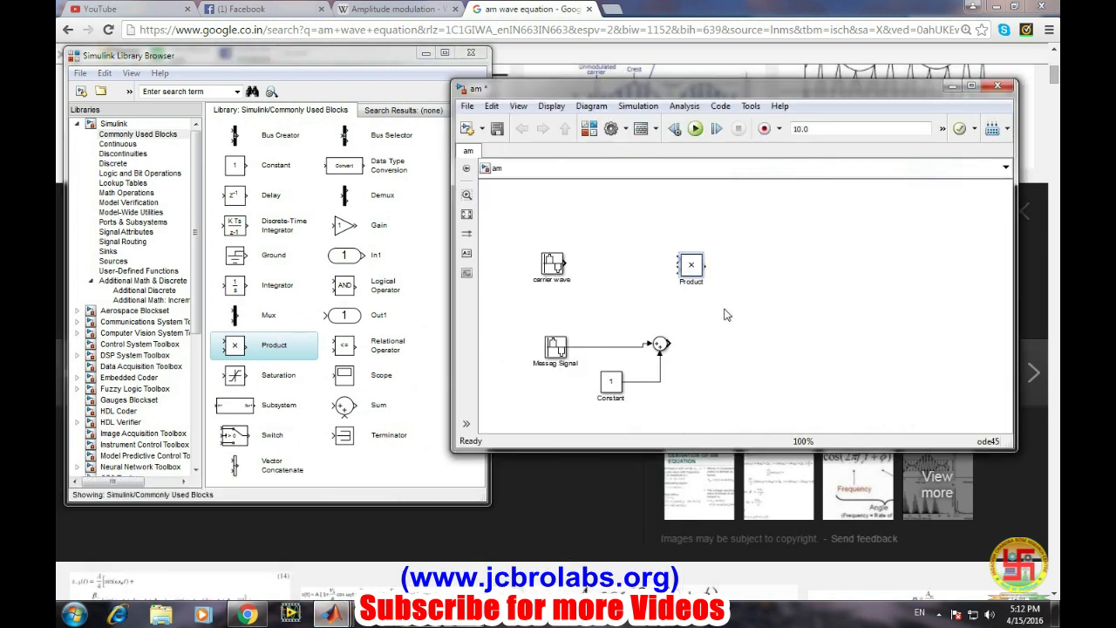
left_click_drag(689, 264, 741, 266)
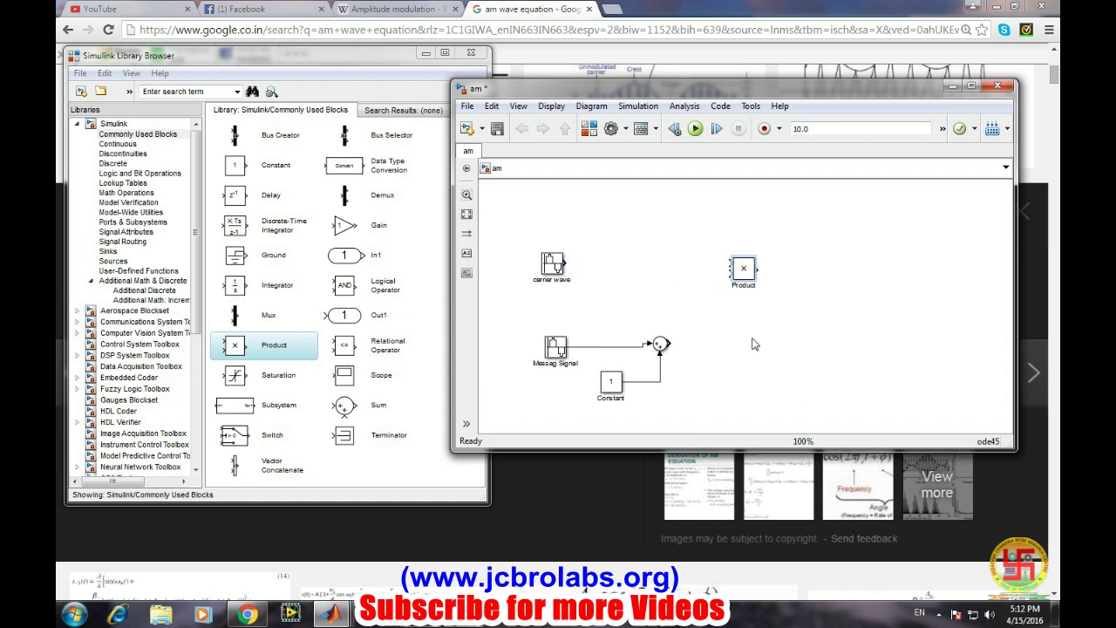
left_click_drag(565, 263, 726, 262)
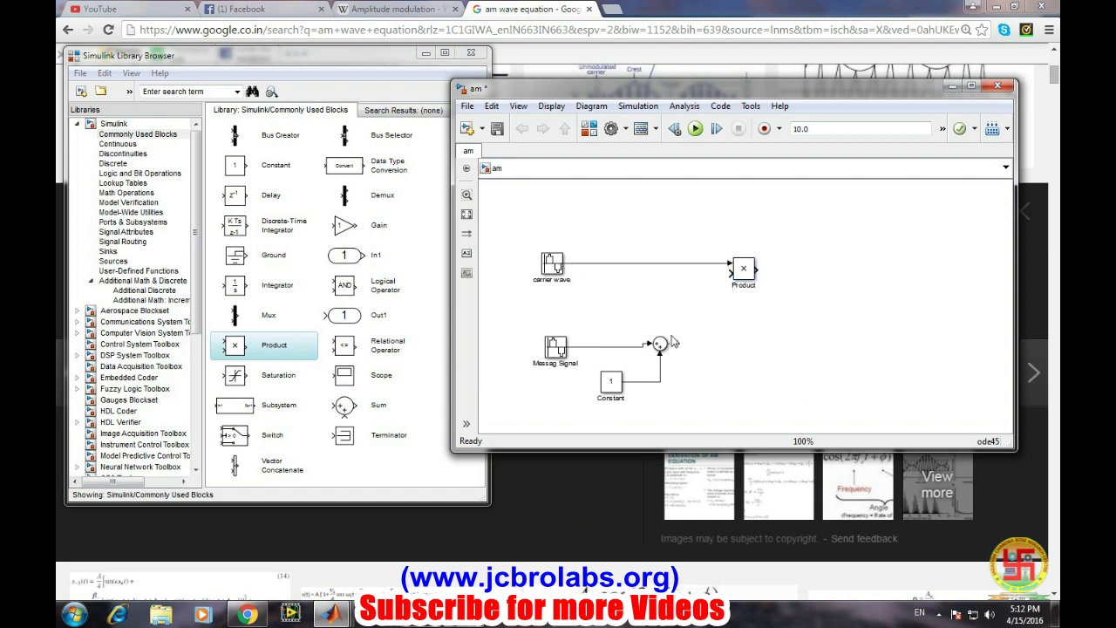
left_click_drag(669, 343, 727, 273)
- Add a Scope to the right of the Product, connect it, and run the model
left_click(343, 375)
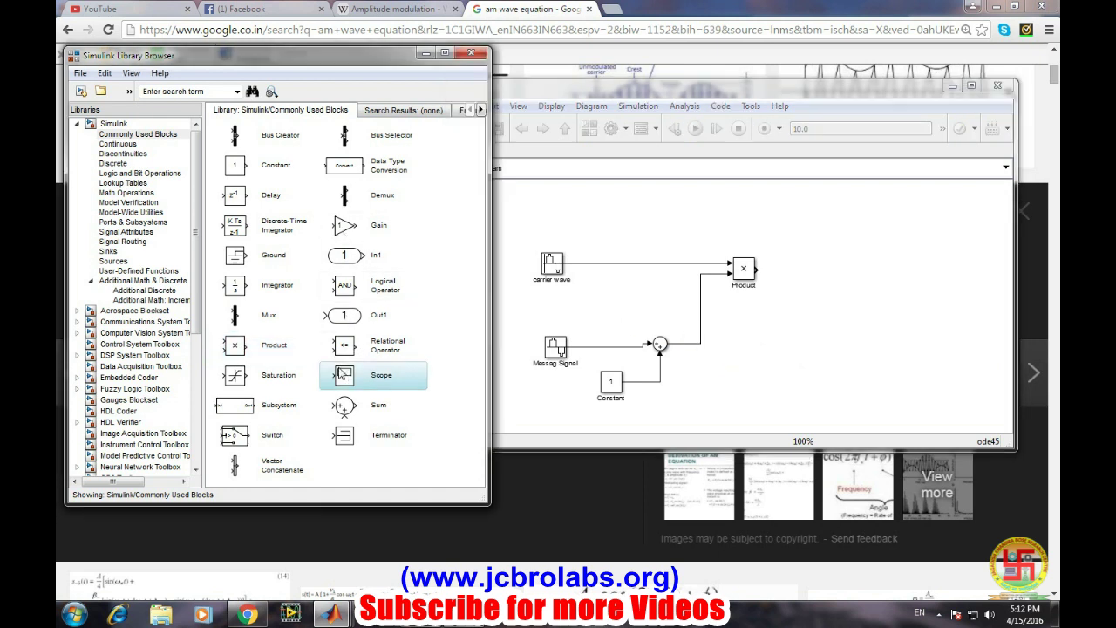
mouse_move(335, 373)
left_mouse_down()
mouse_move(818, 281)
mouse_move(816, 265)
mouse_move(751, 270)
left_mouse_up()
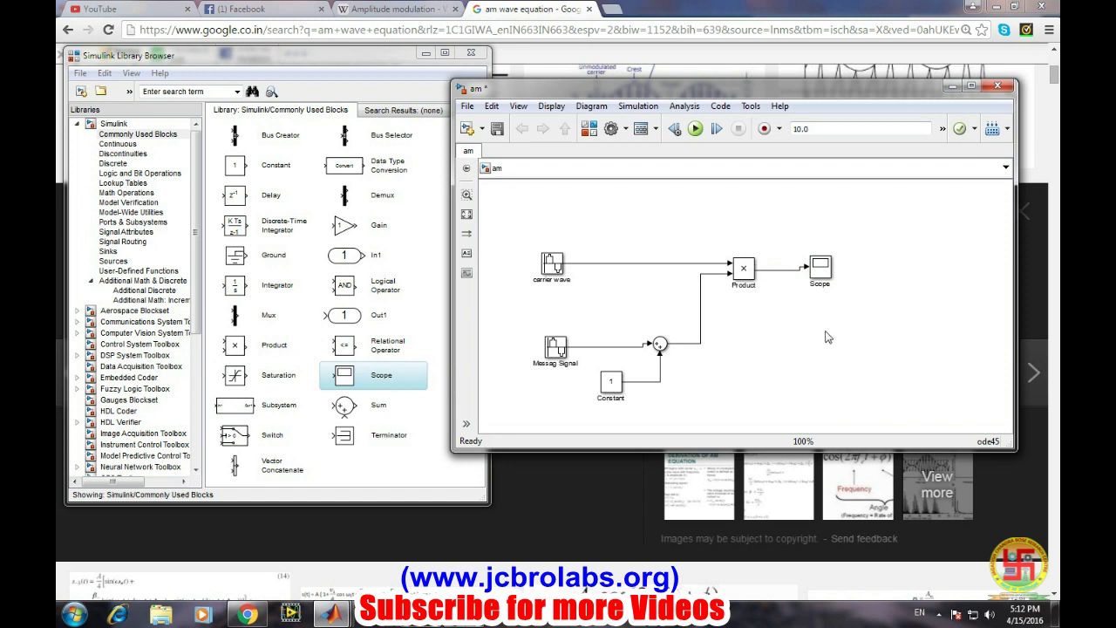
left_click(695, 128)
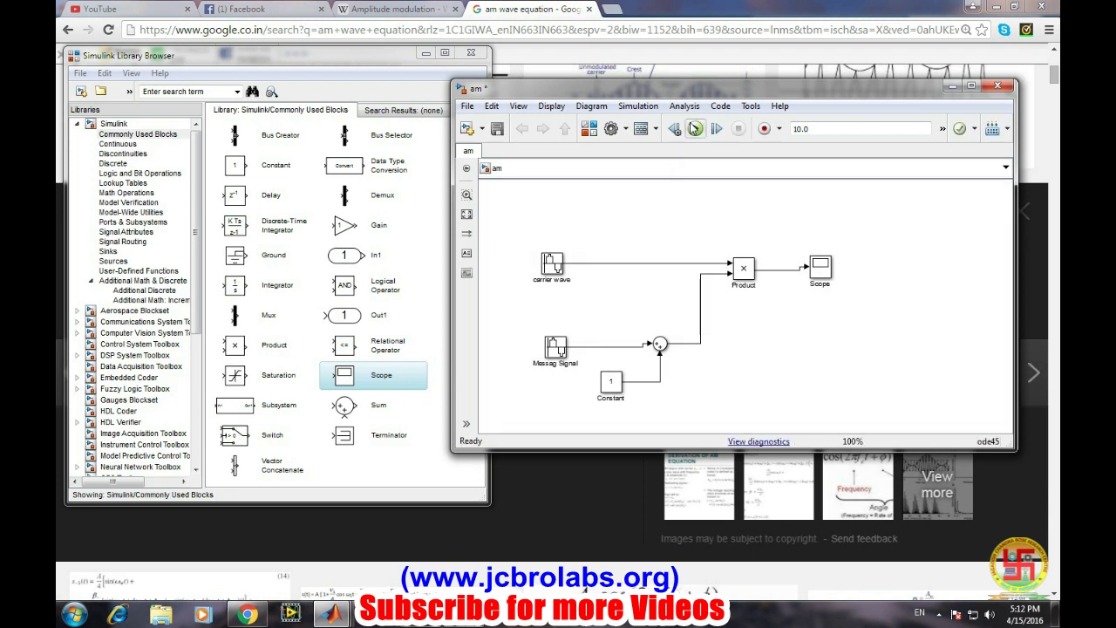
- Open the Scope and turn off its 5000 data-point history limit
double_click(820, 267)
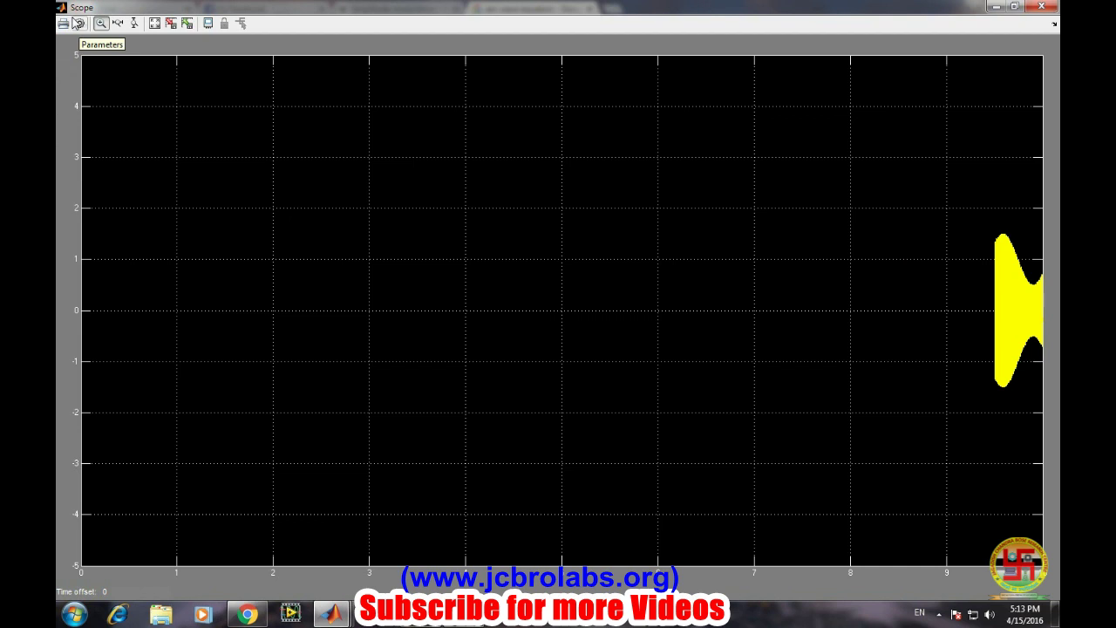
left_click(77, 23)
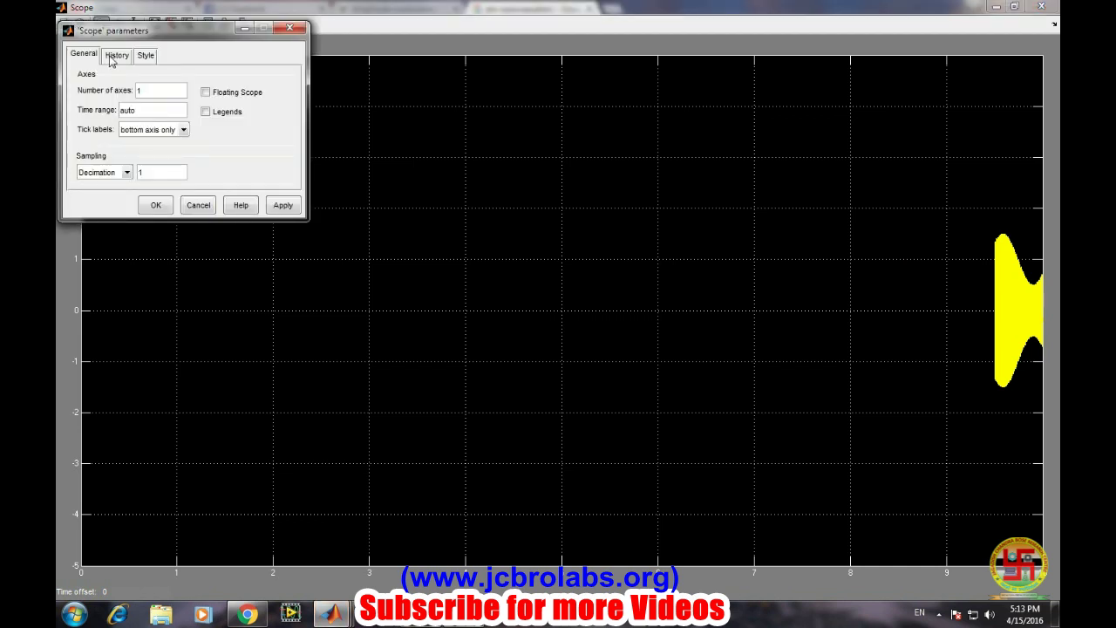
left_click(114, 56)
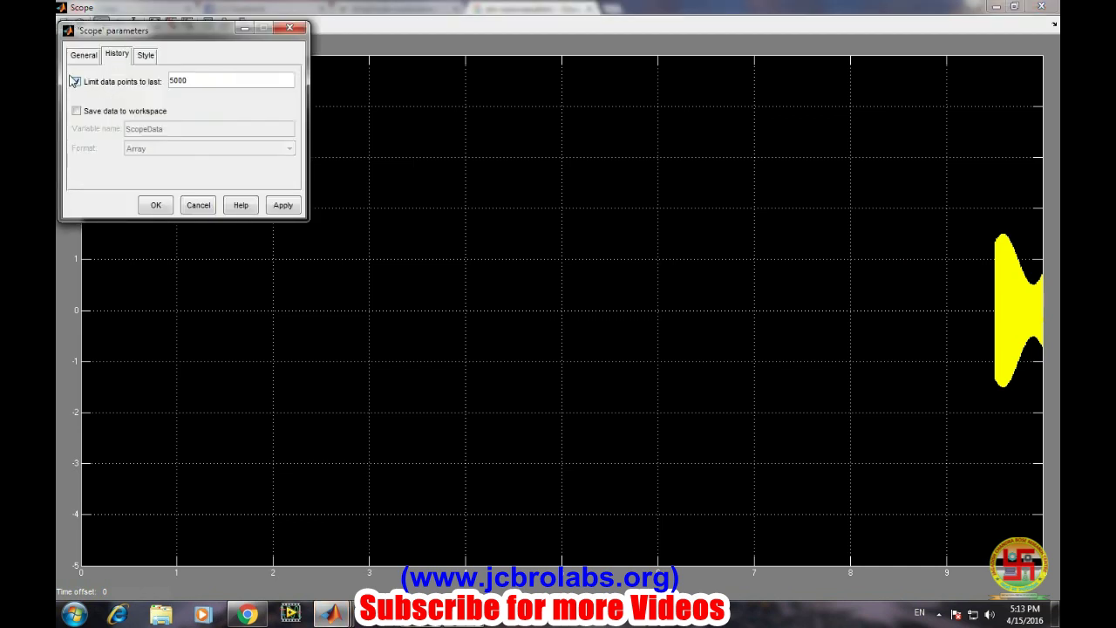
left_click(75, 81)
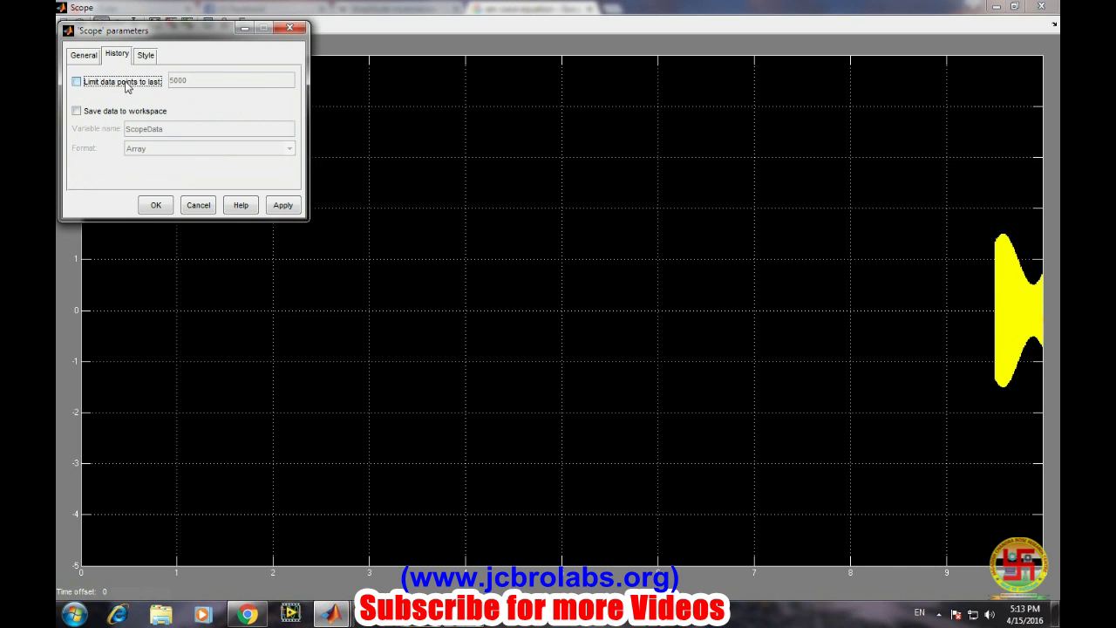
left_click(281, 205)
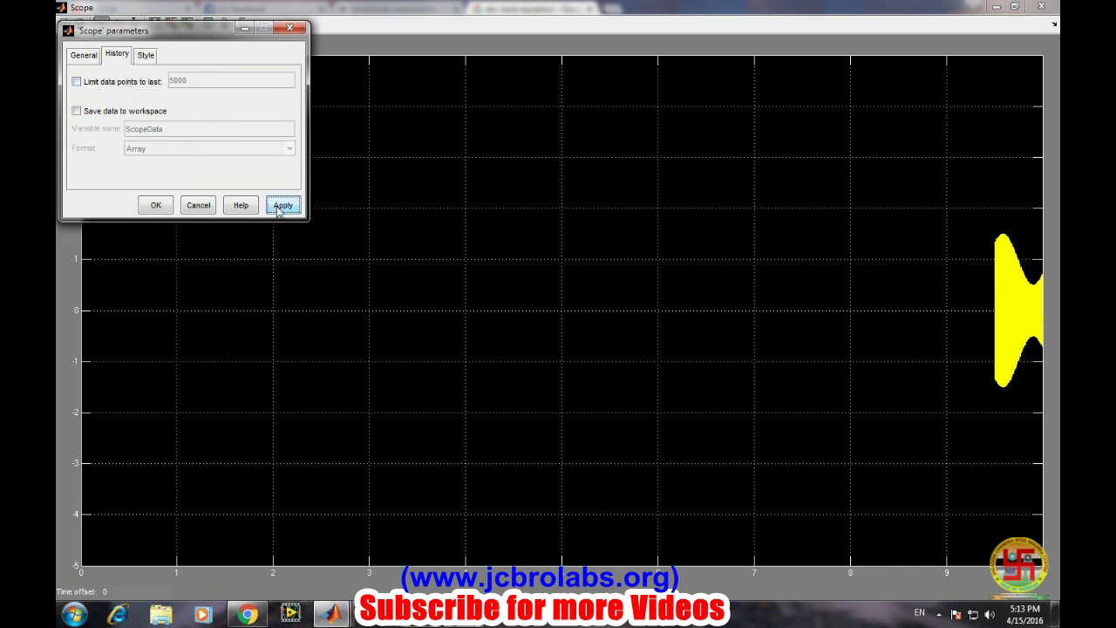
left_click(154, 205)
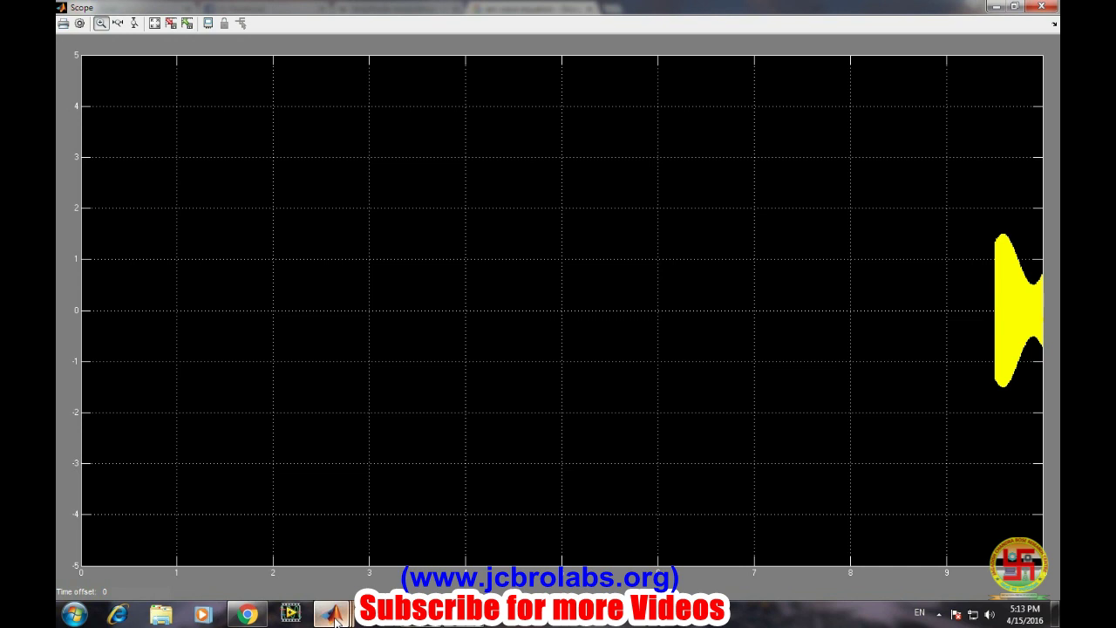
- Rerun the am model and minimize it to view the full AM waveform
mouse_move(332, 615)
left_click(619, 558)
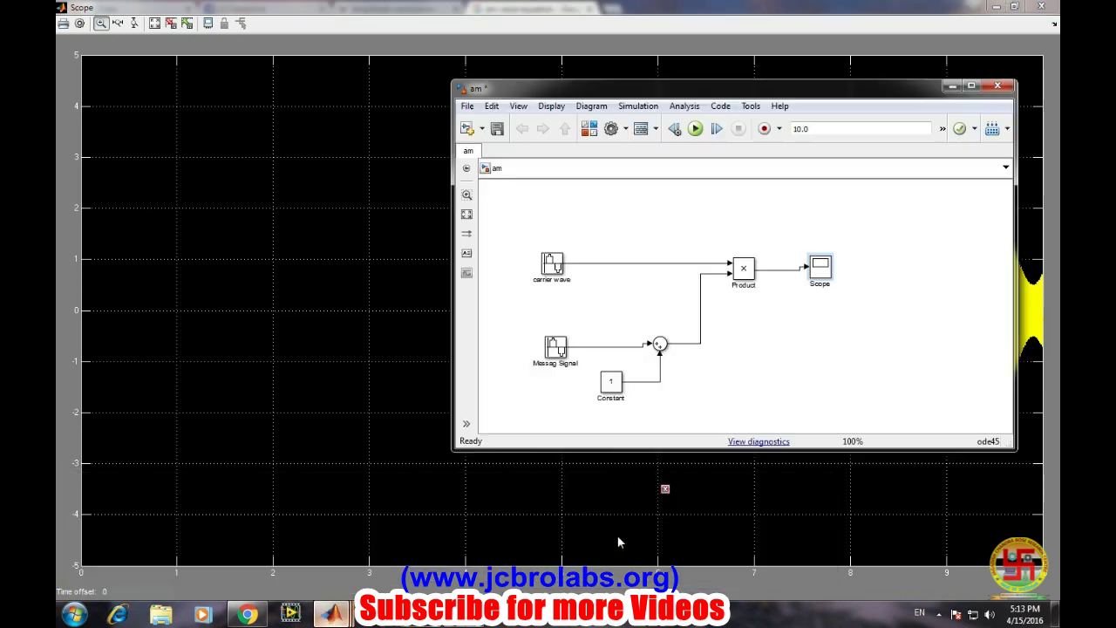
left_click(694, 128)
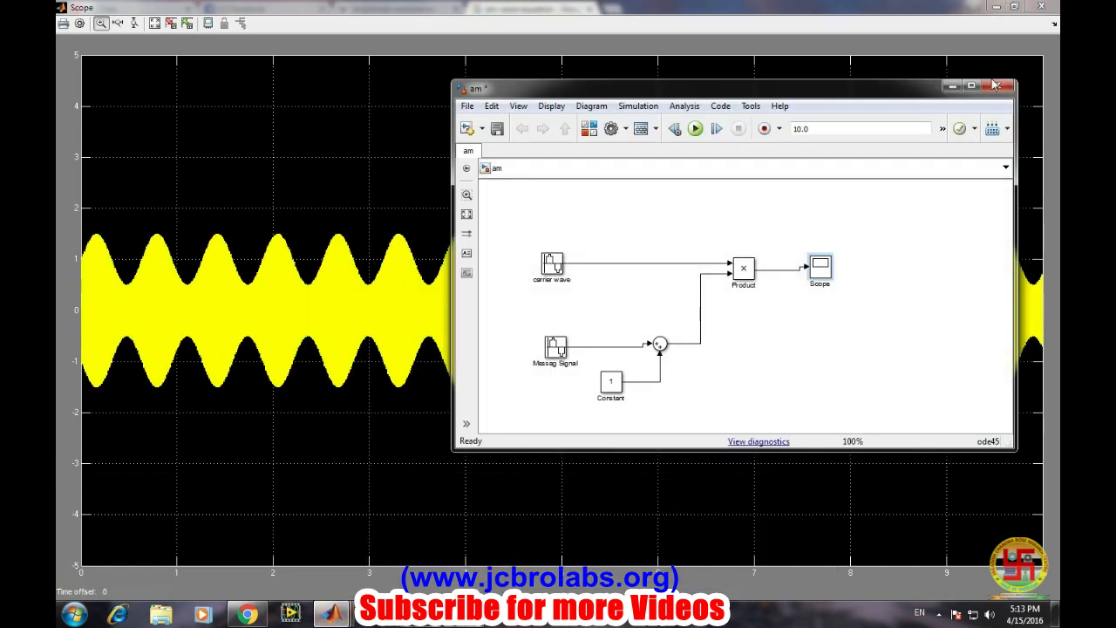
left_click(953, 85)
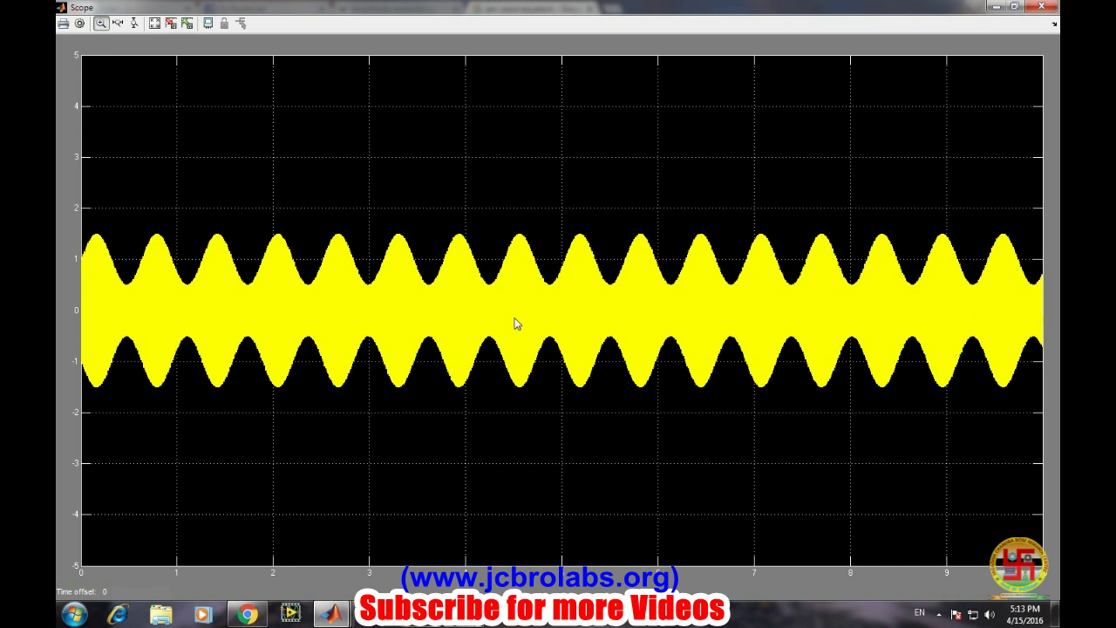
- Change the Messag Signal amplitude from 0.5 to 1 and rerun the simulation
mouse_move(325, 617)
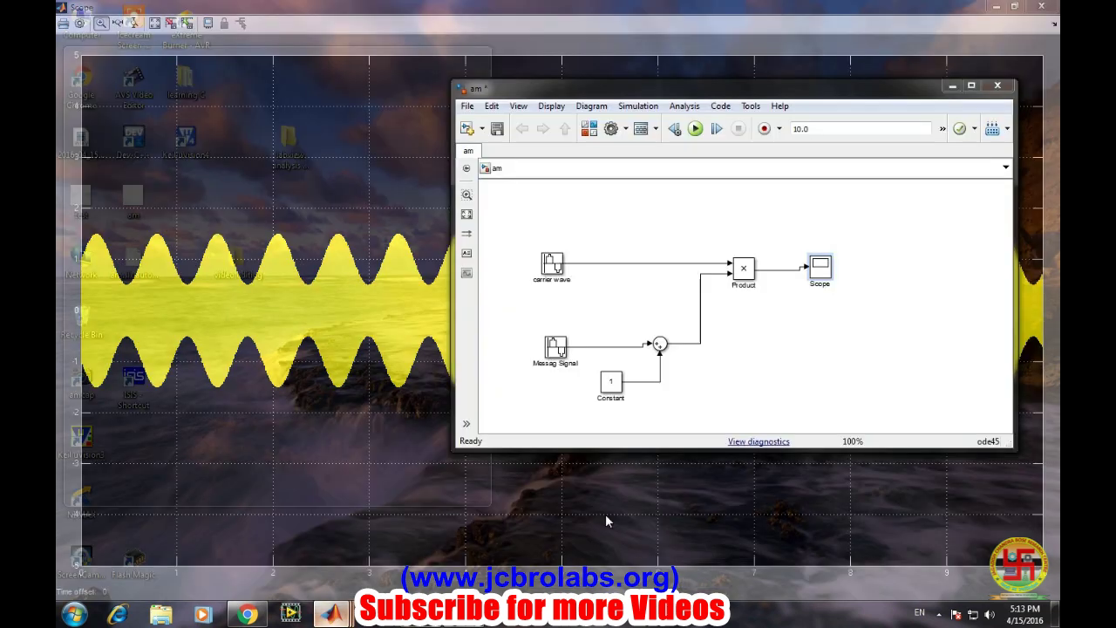
left_click(605, 523)
left_click_drag(602, 86, 692, 28)
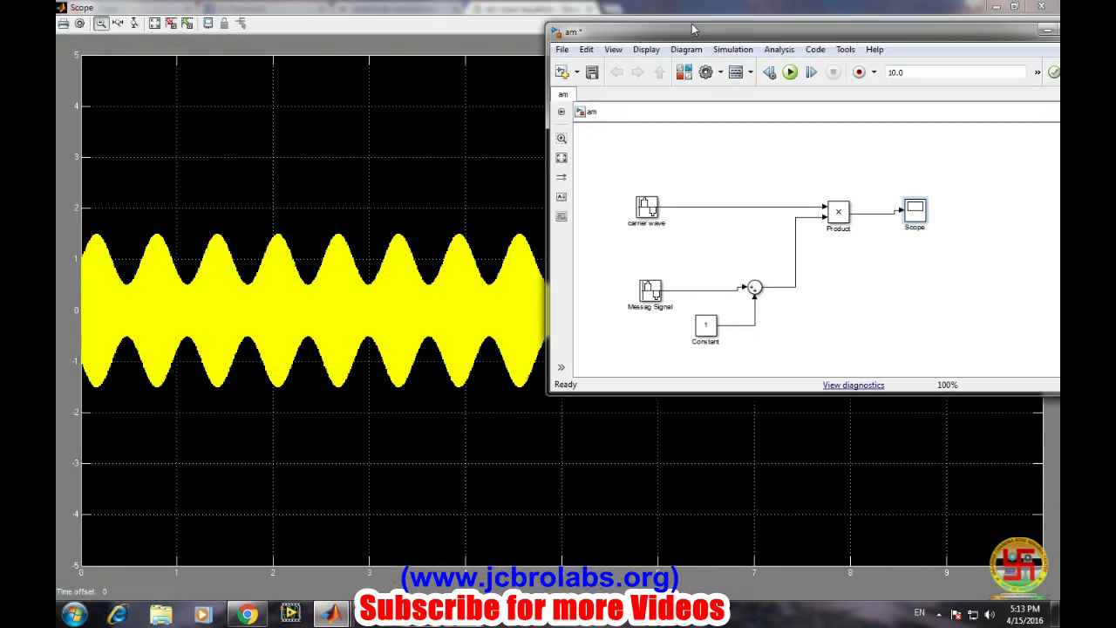
left_click(646, 291)
double_click(647, 292)
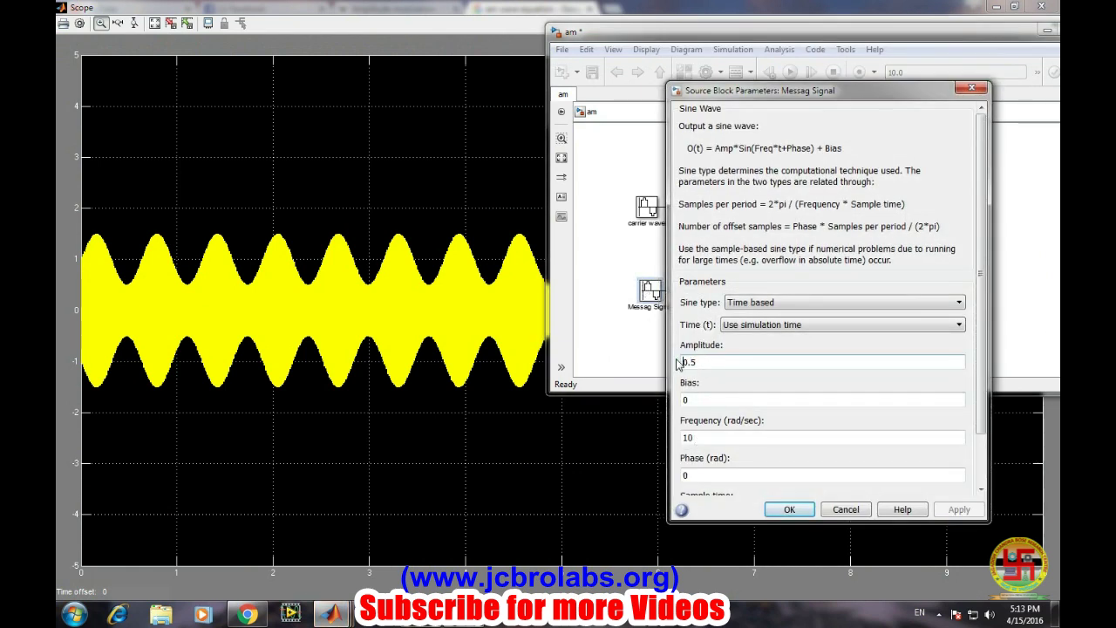
double_click(691, 361)
type("1")
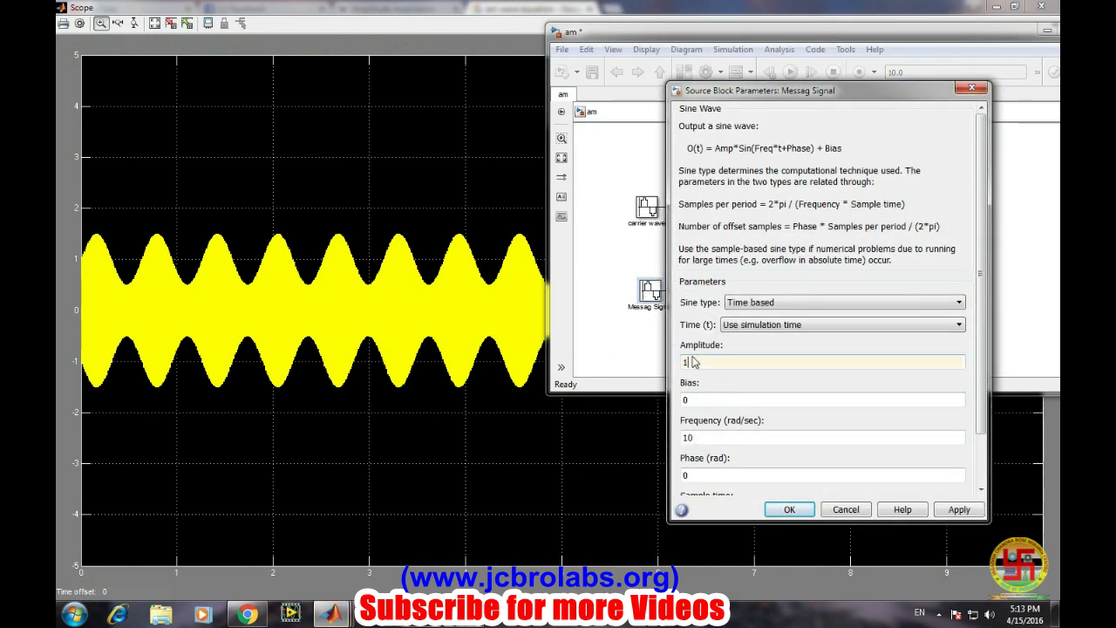
left_click(789, 509)
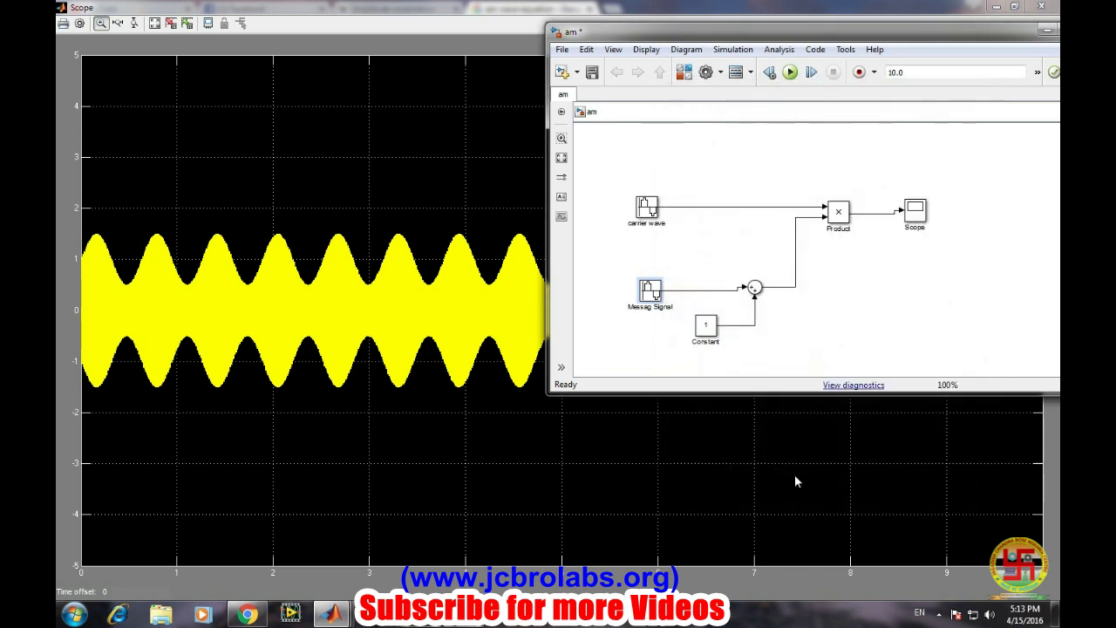
left_click(790, 74)
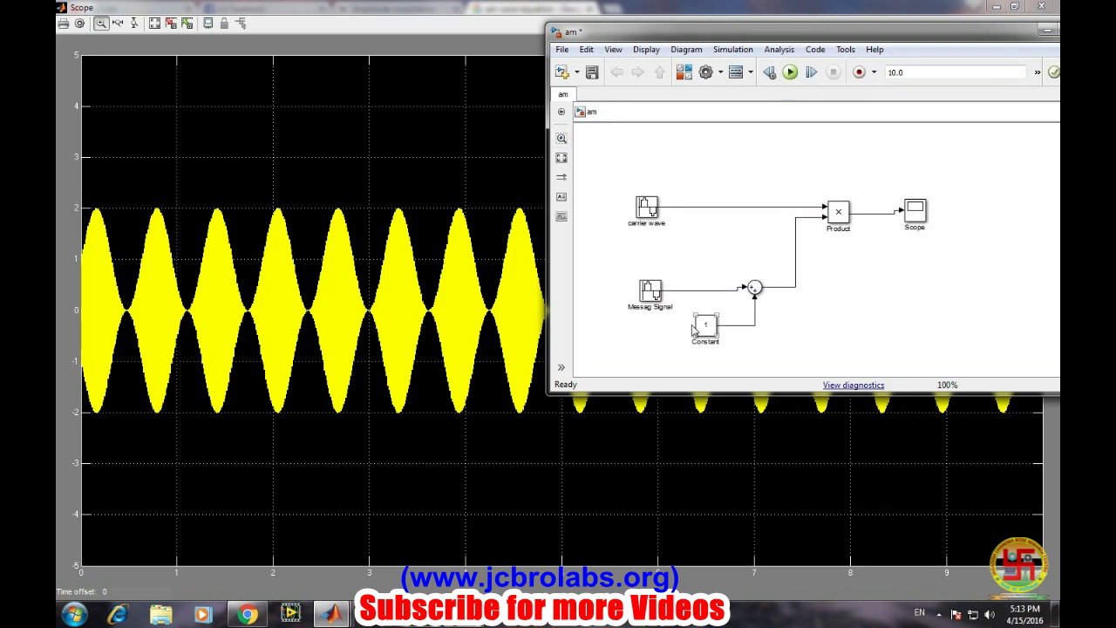
- Set the Messag Signal amplitude to 2, apply it, and rerun the simulation
double_click(648, 287)
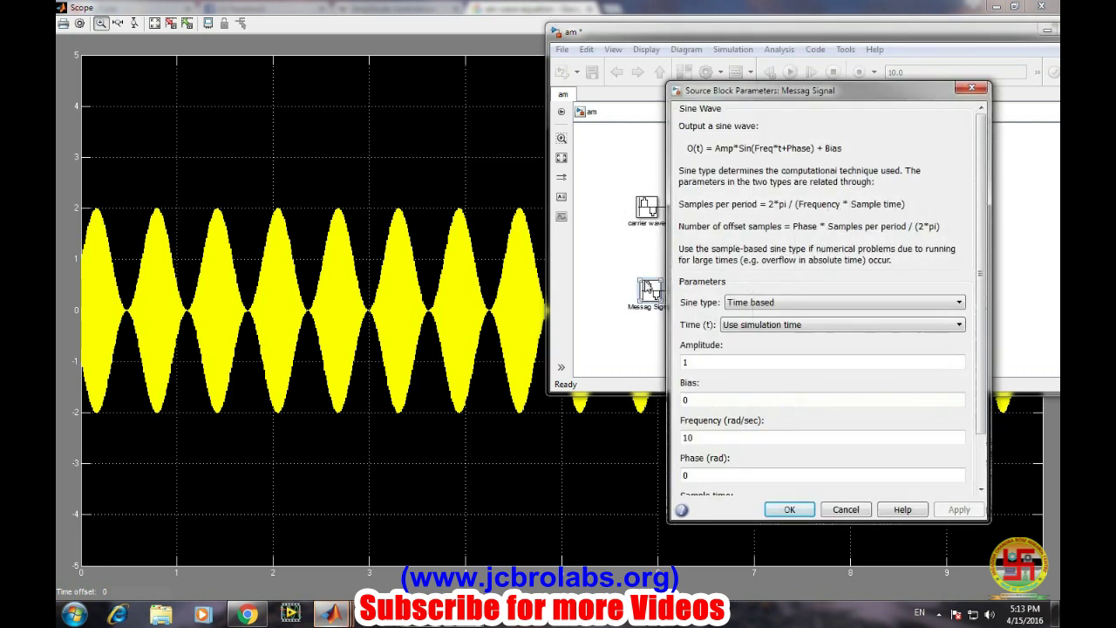
left_click(687, 362)
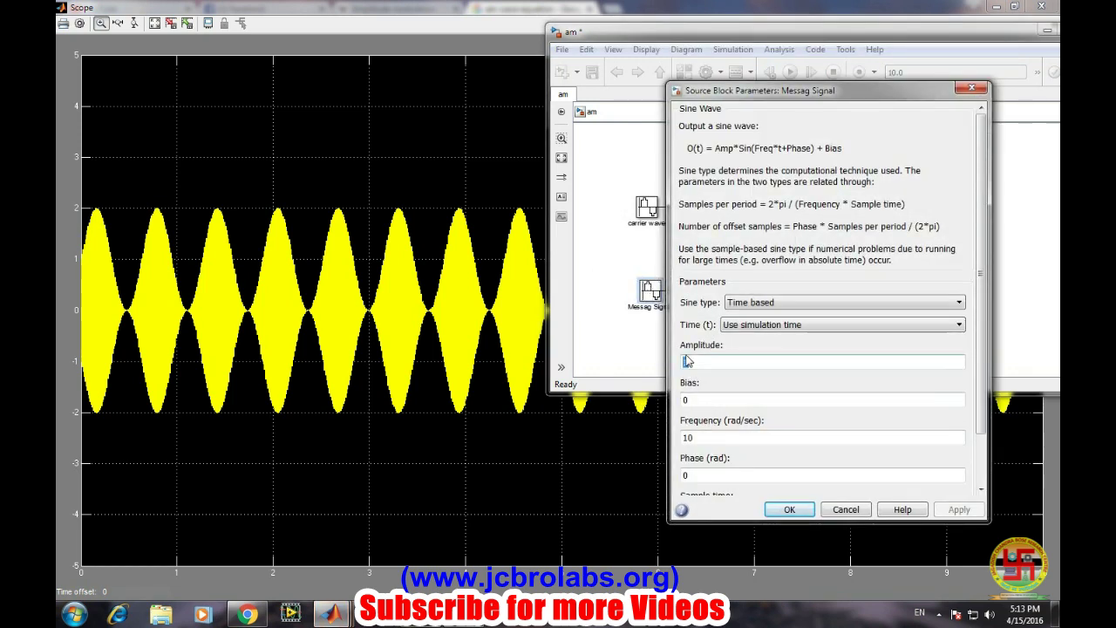
key("BackSpace")
type("2")
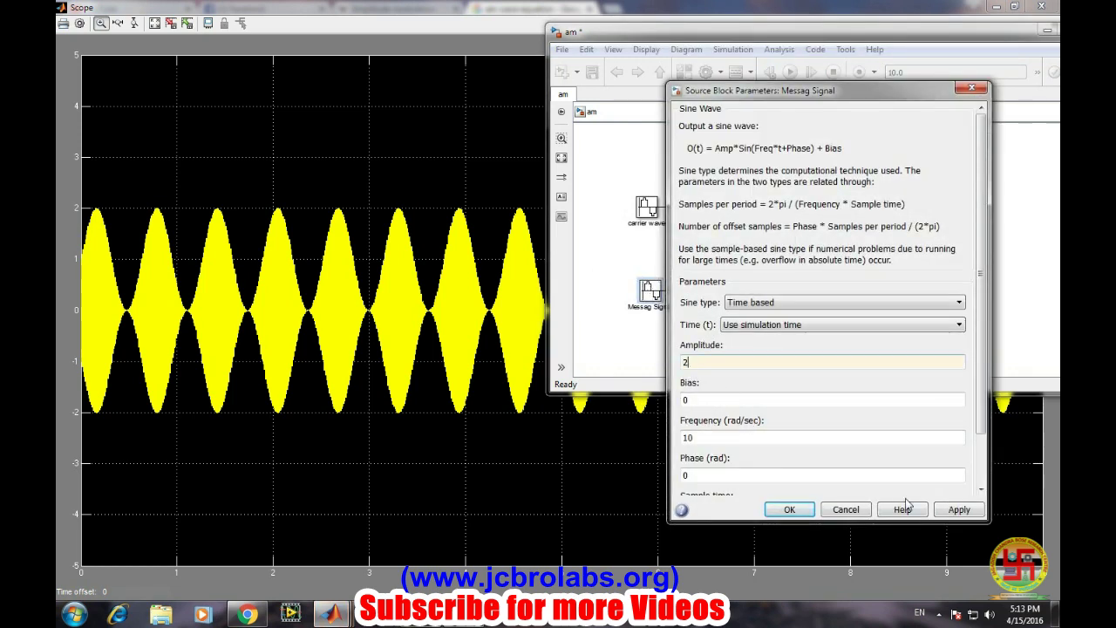
left_click(951, 509)
left_click(790, 509)
left_click(790, 73)
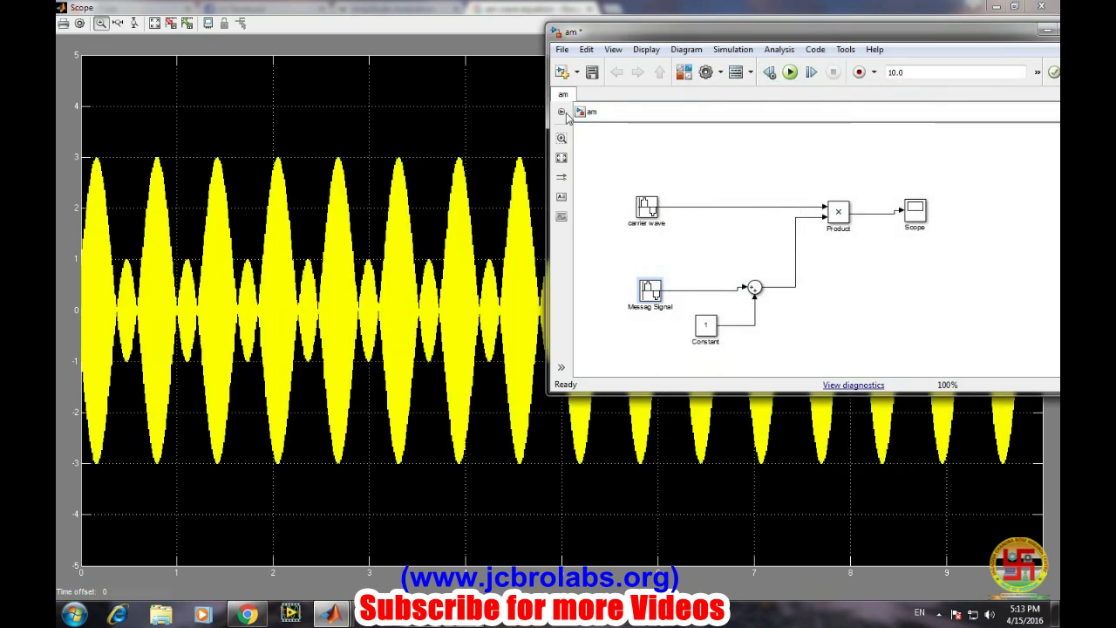
- Zoom into the overmodulated Scope waveform and restore the full plot view
left_click(415, 135)
double_click(438, 354)
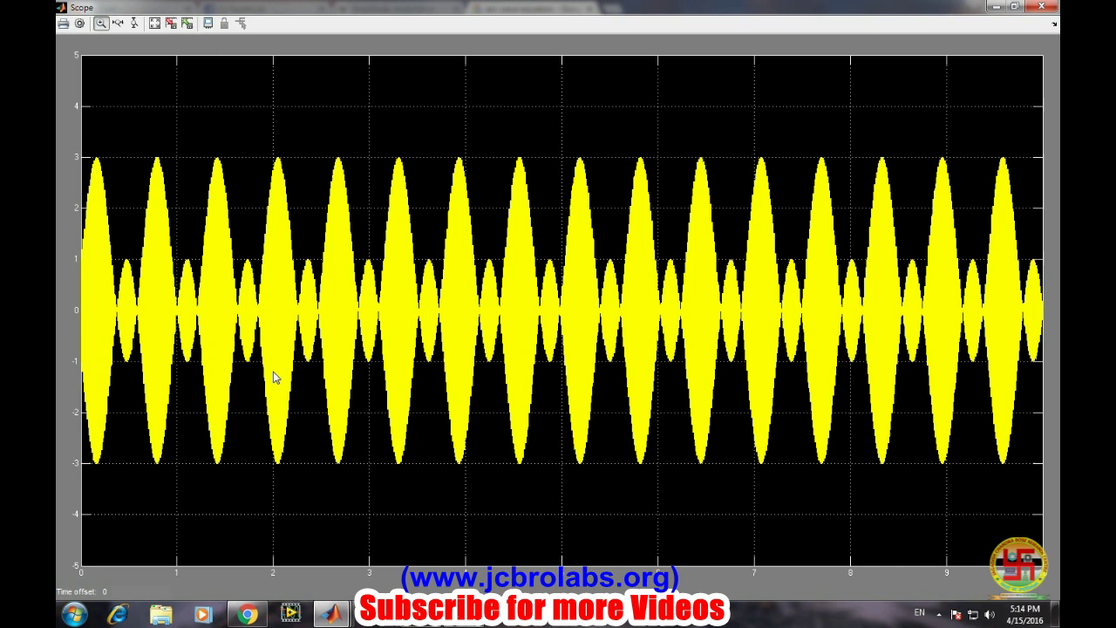
left_click(331, 615)
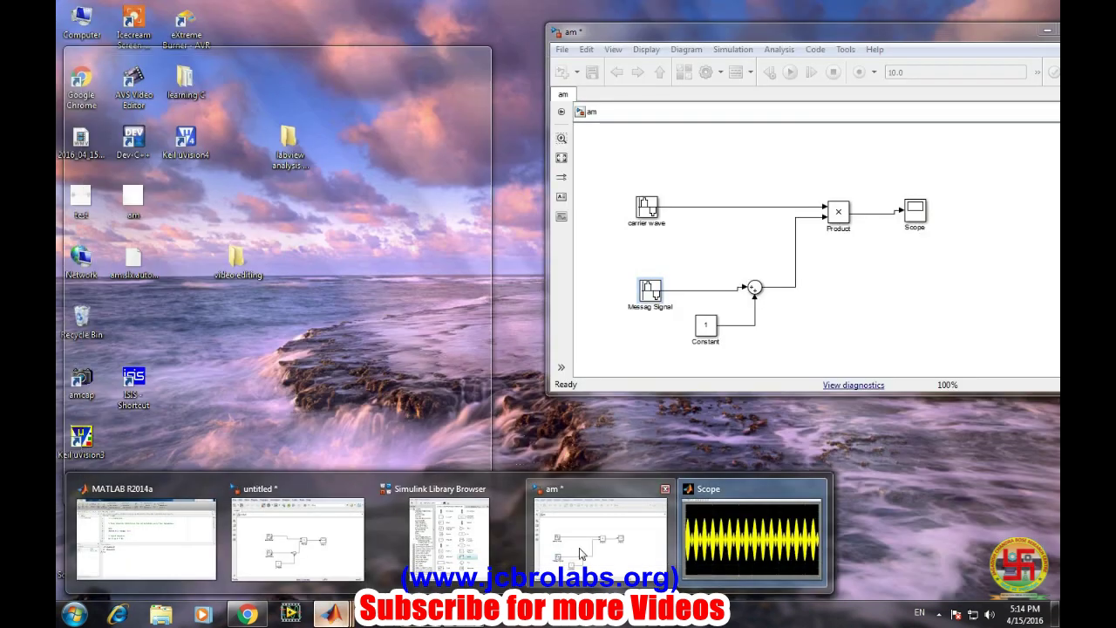
- Change the Messag Signal amplitude from 2 to 0.8 and rerun the simulation
left_click(580, 553)
double_click(653, 295)
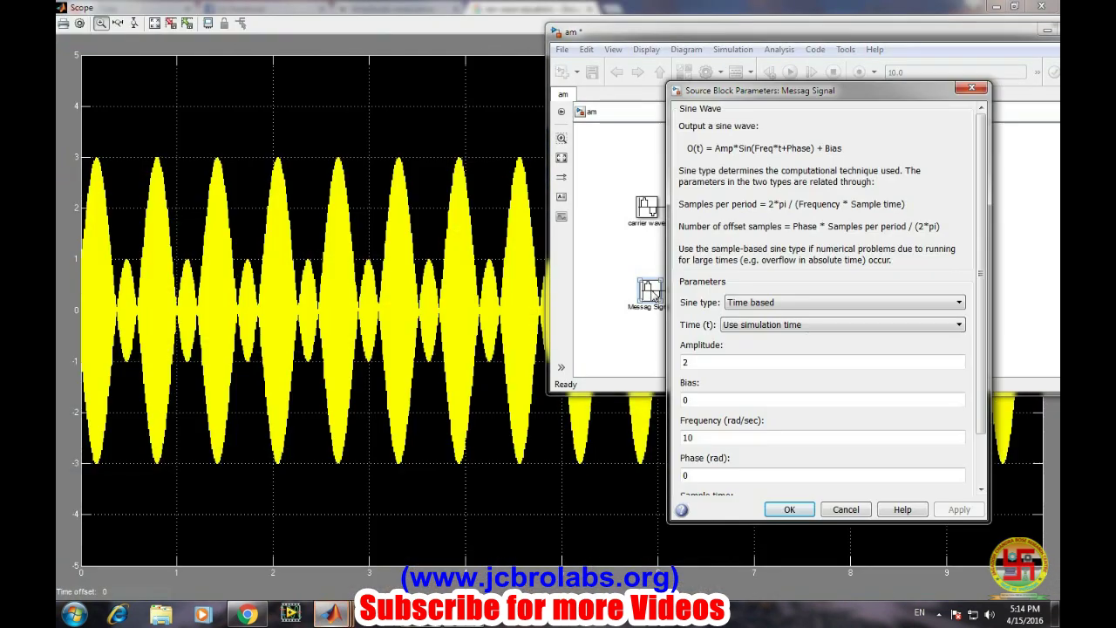
double_click(695, 361)
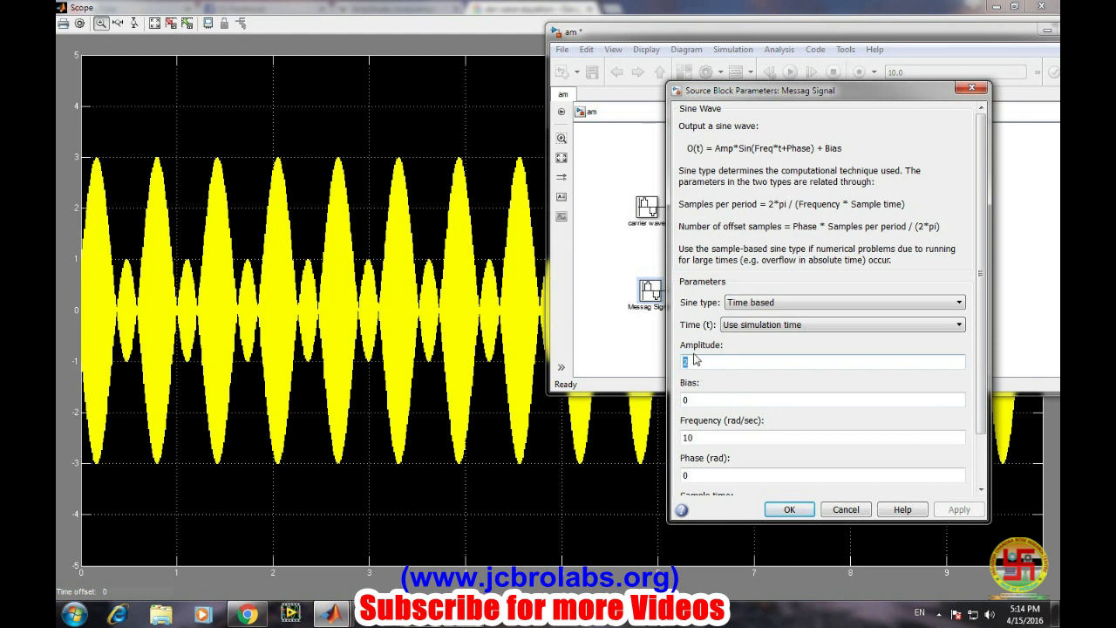
type("0.8")
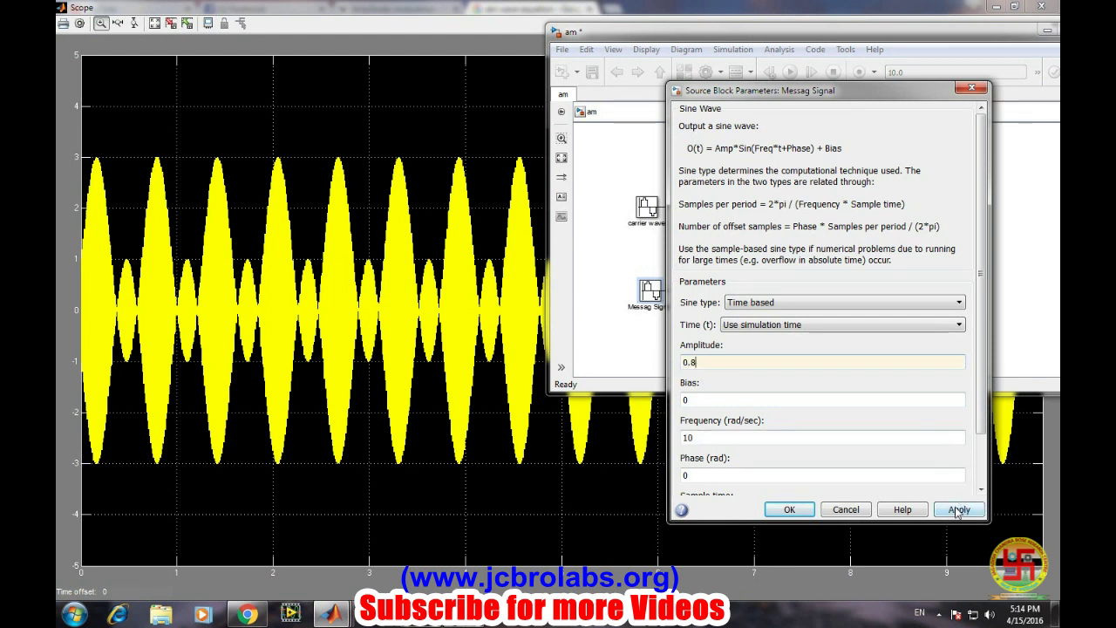
left_click(958, 509)
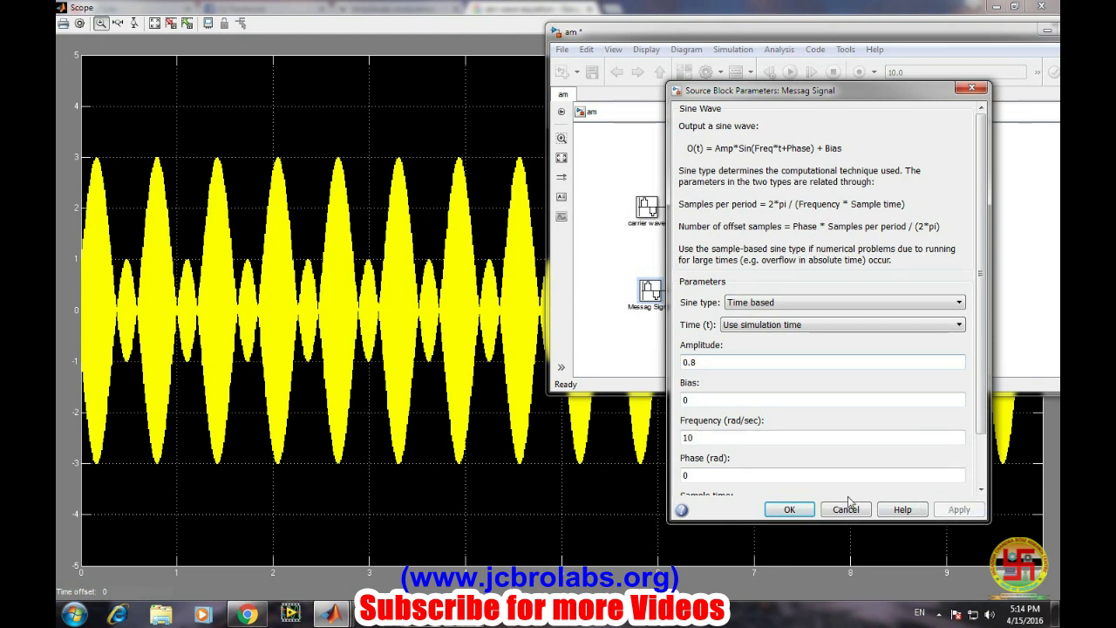
left_click(789, 509)
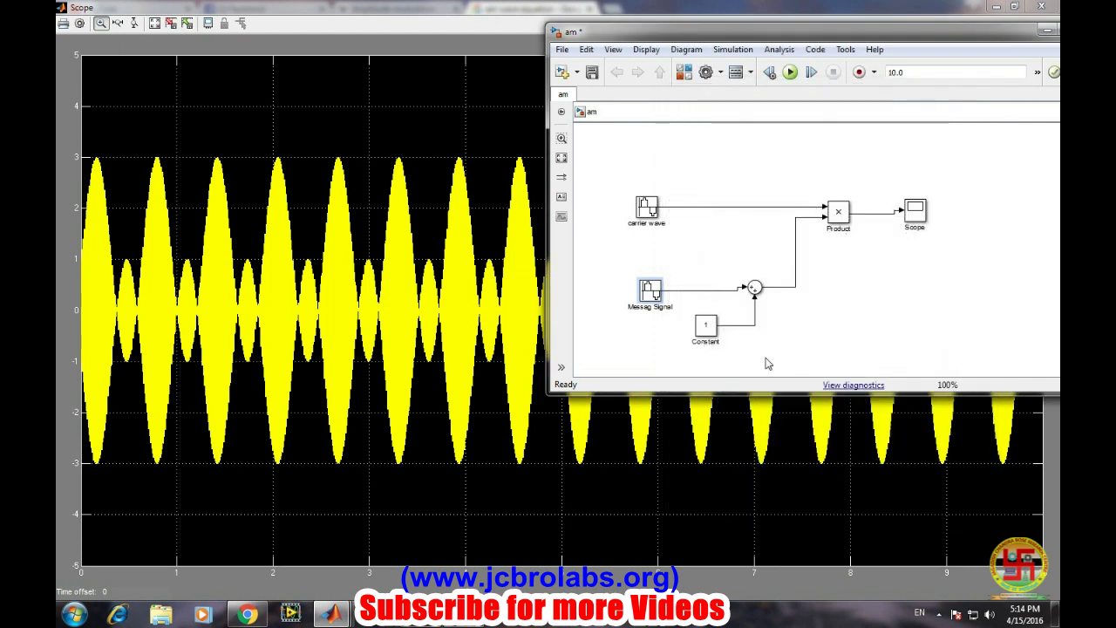
left_click(790, 72)
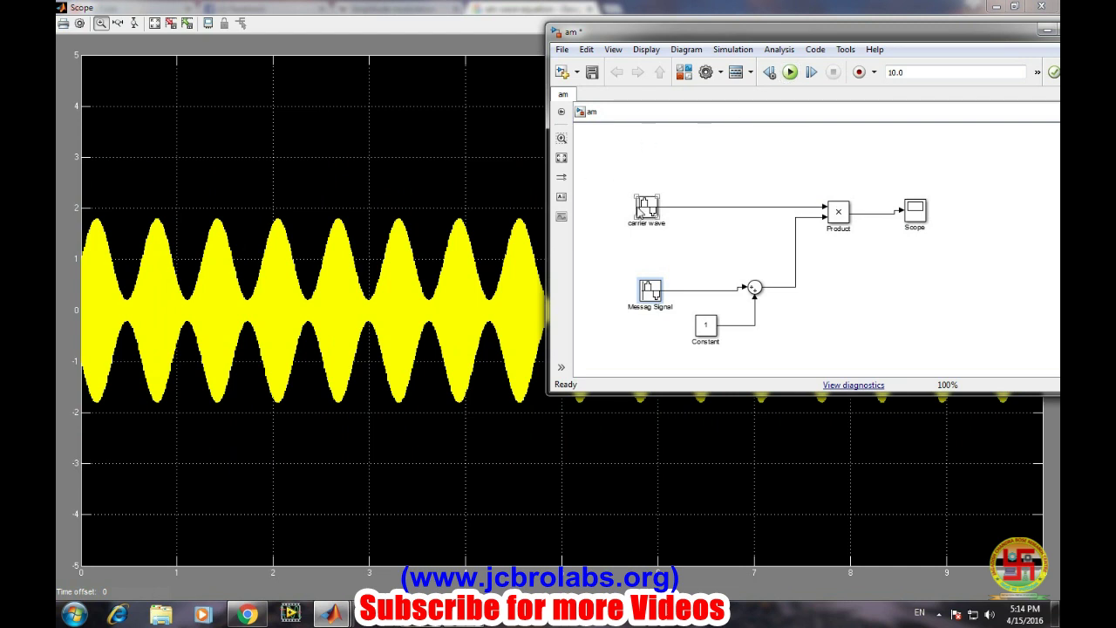
- Add a Mux block from the Library Browser to the am model
left_click_drag(790, 33, 643, 36)
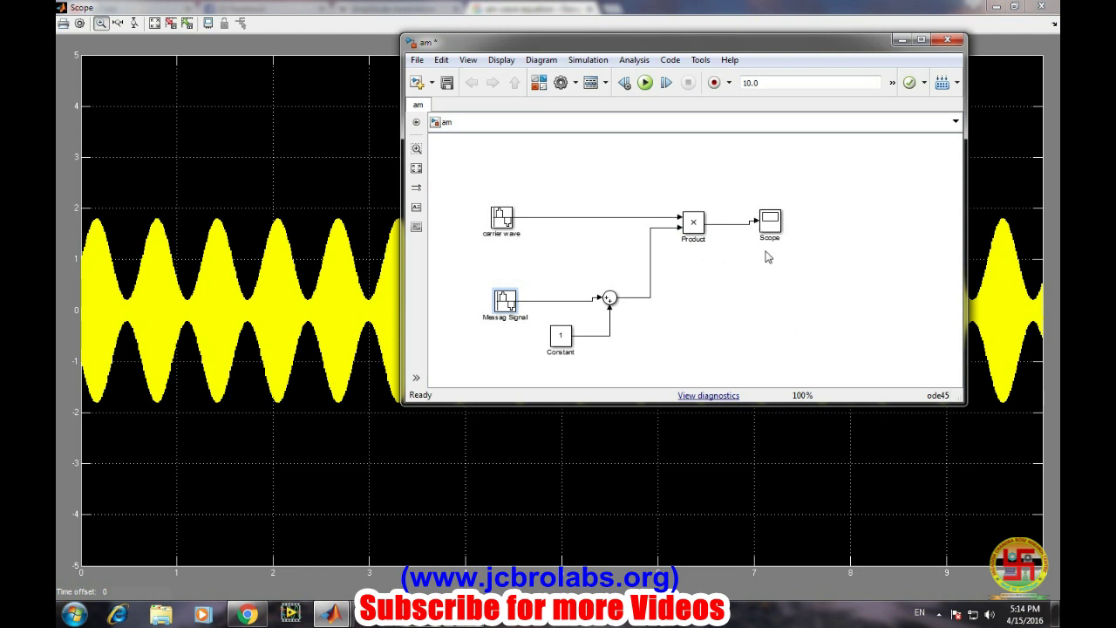
mouse_move(331, 615)
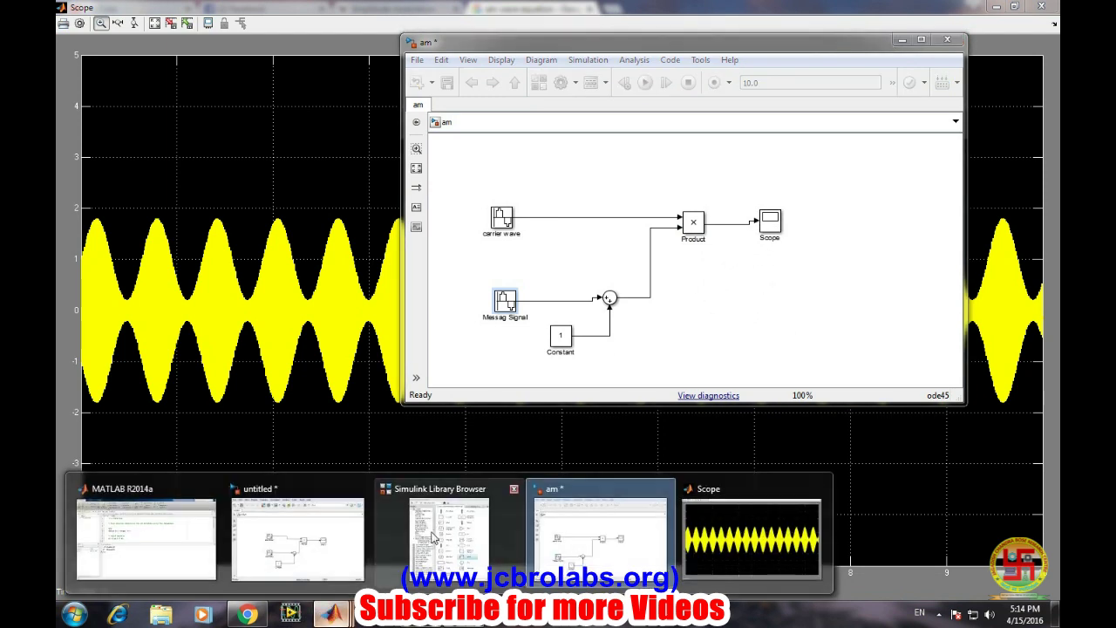
left_click(449, 537)
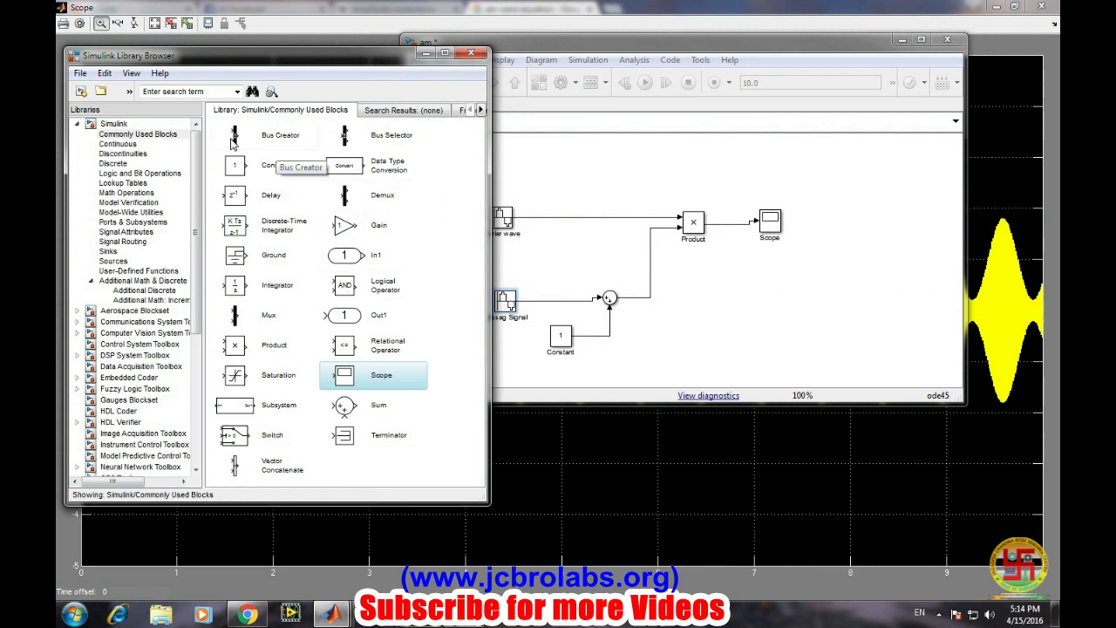
left_click_drag(233, 316, 711, 290)
left_click(757, 302)
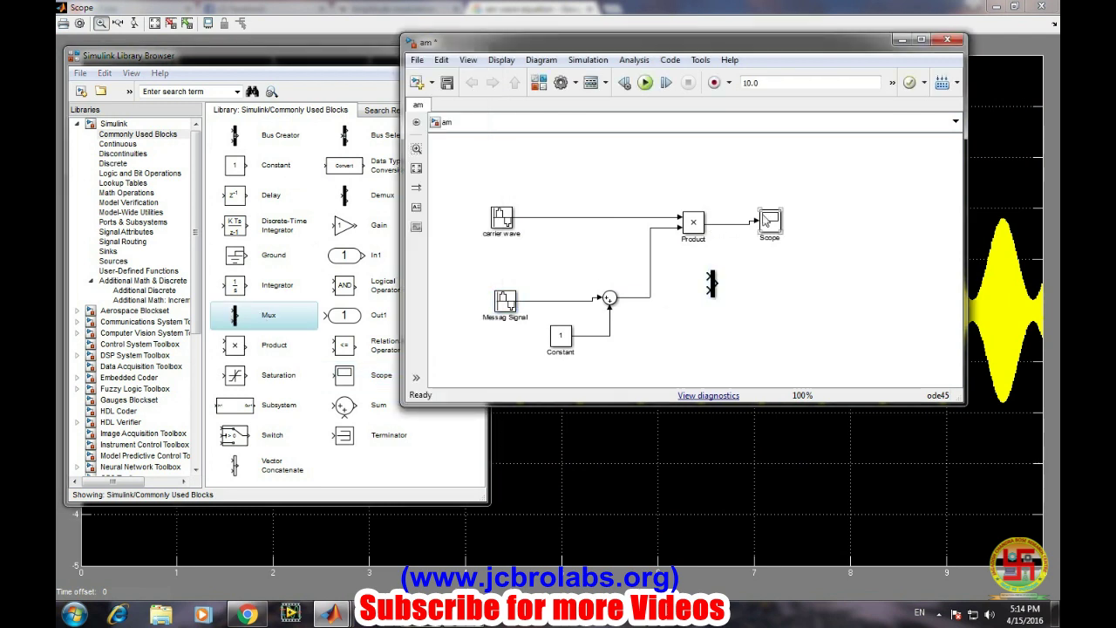
- Place the Mux between Product and Scope, connect its output to the Scope, and rerun
left_click_drag(770, 220, 844, 212)
left_click(803, 215)
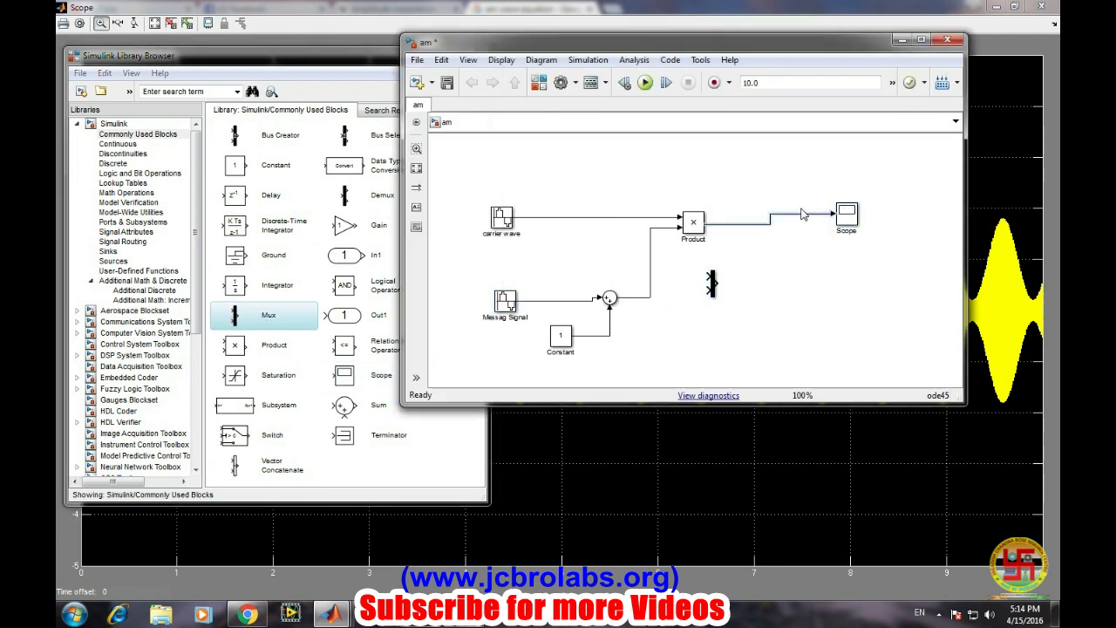
left_click(712, 284)
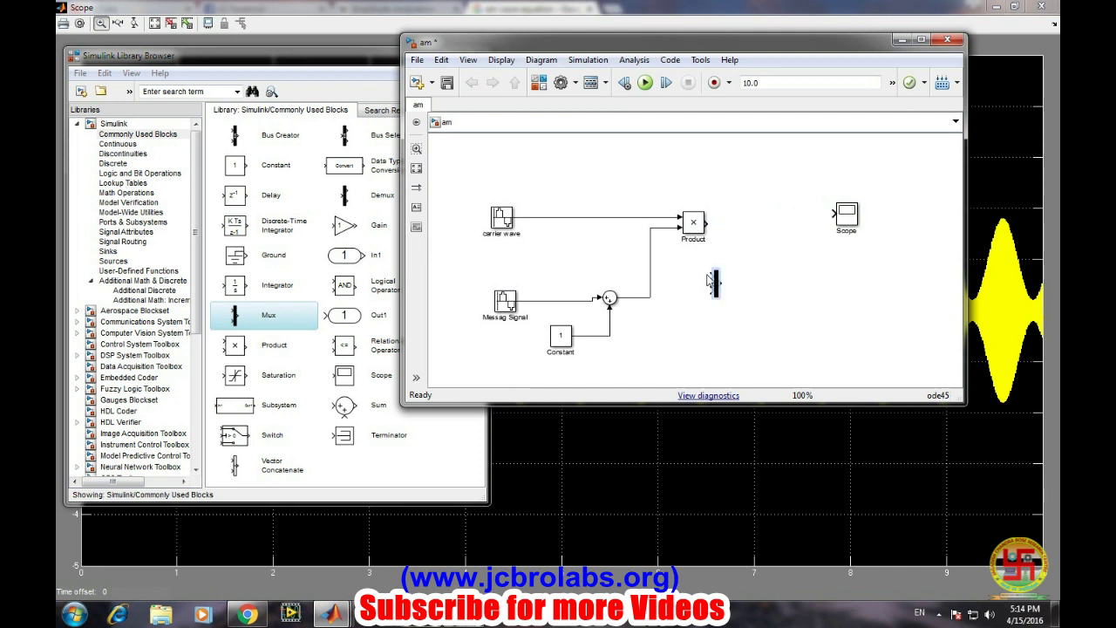
left_click_drag(711, 284, 551, 301)
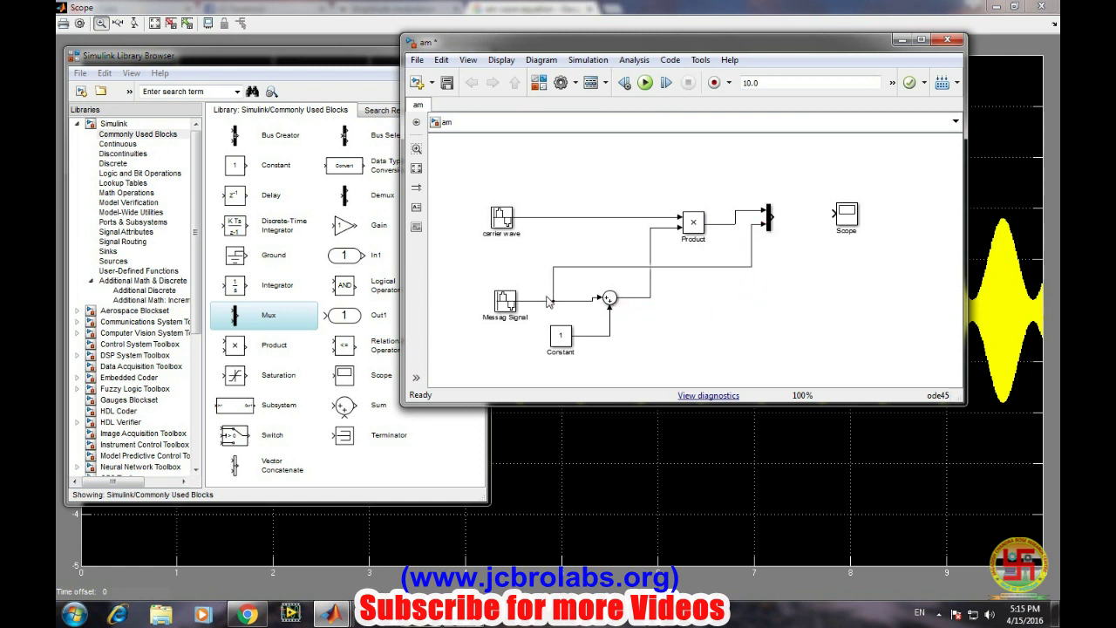
left_click_drag(771, 217, 828, 214)
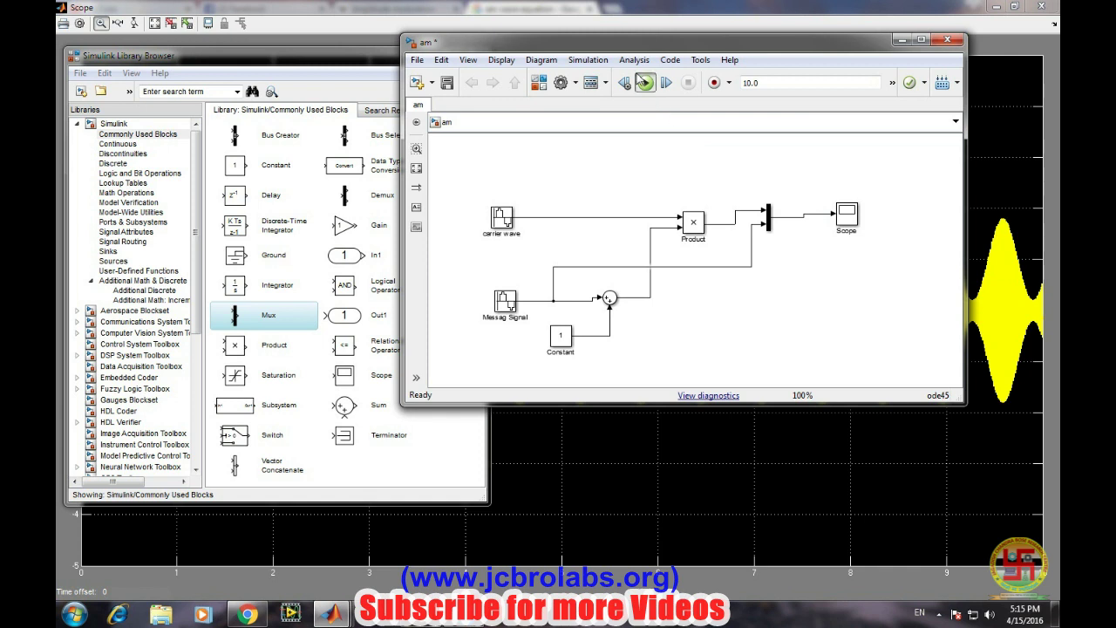
left_click(645, 82)
- Restore the Scope plot's full view, then bring the am model back alongside it
left_click(789, 486)
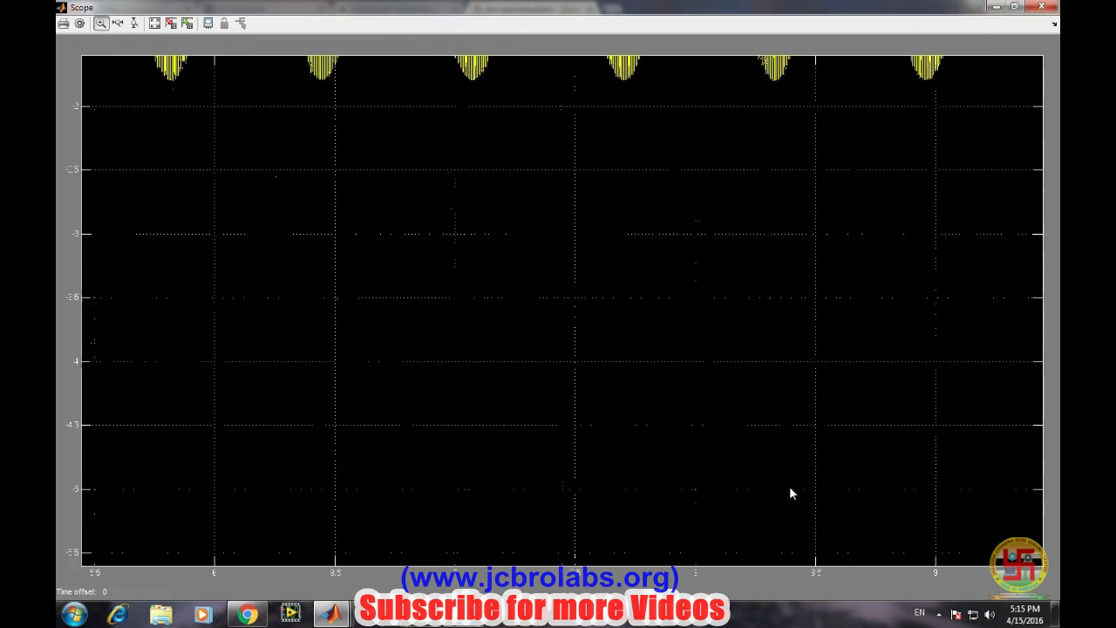
double_click(652, 246)
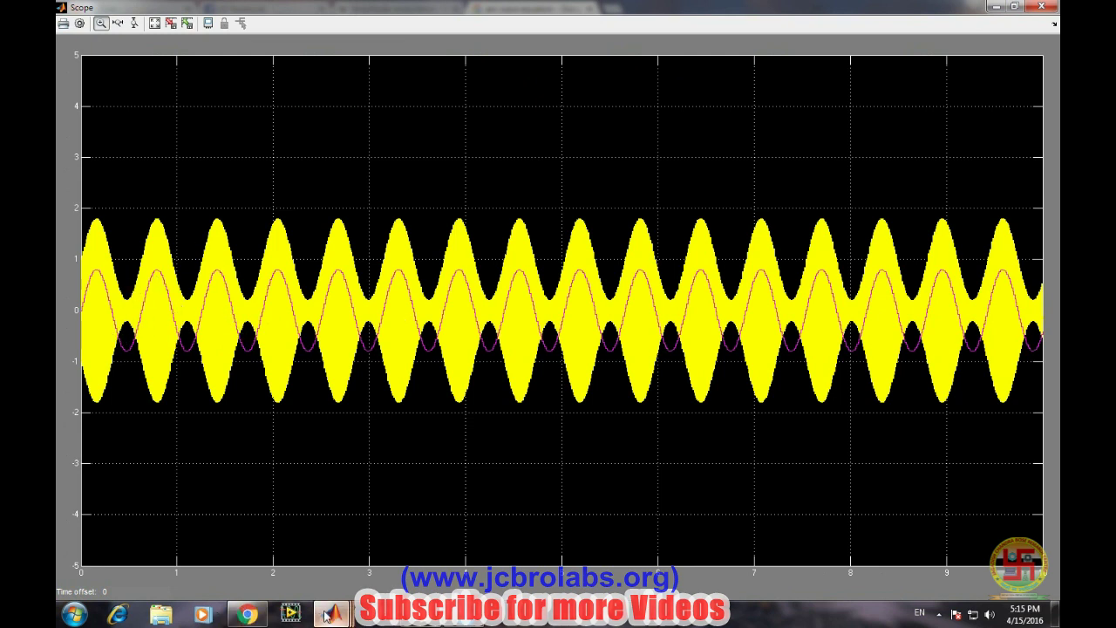
mouse_move(328, 614)
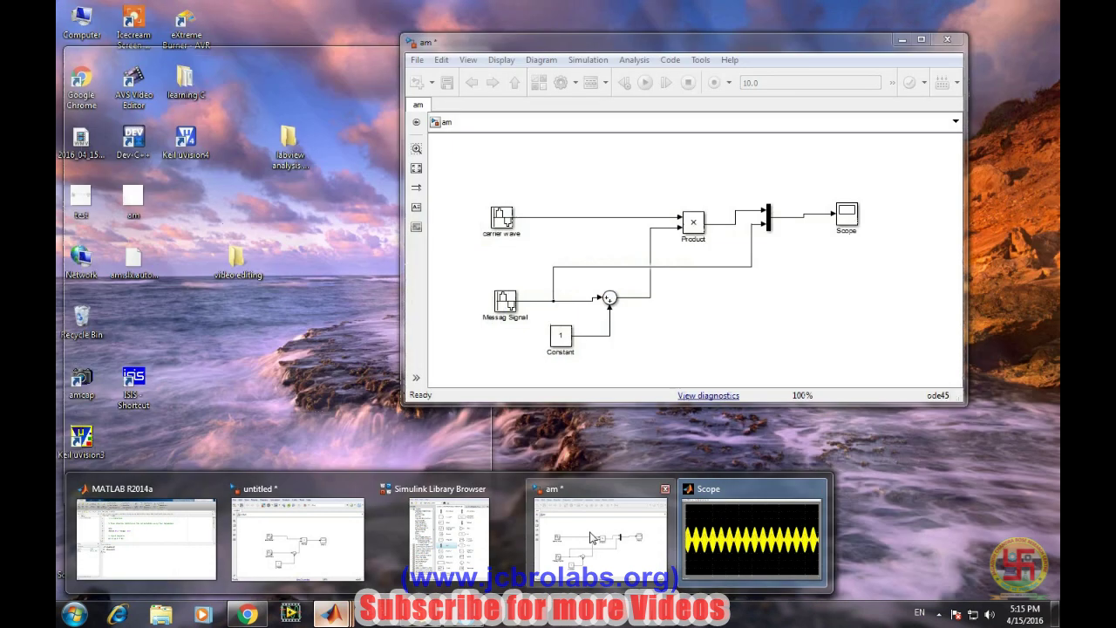
left_click(592, 538)
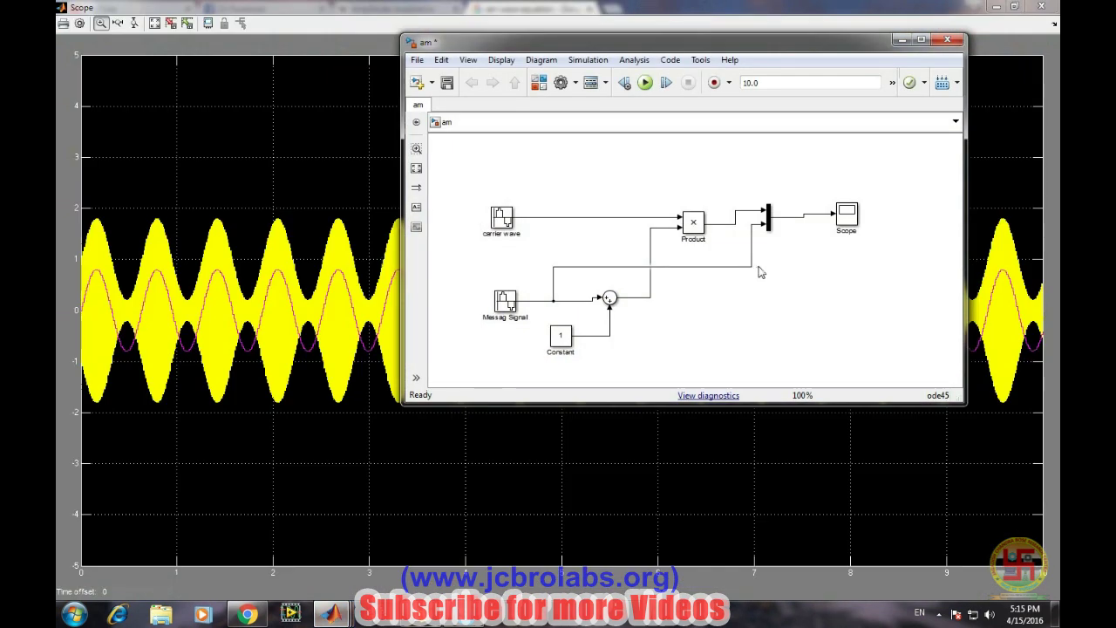